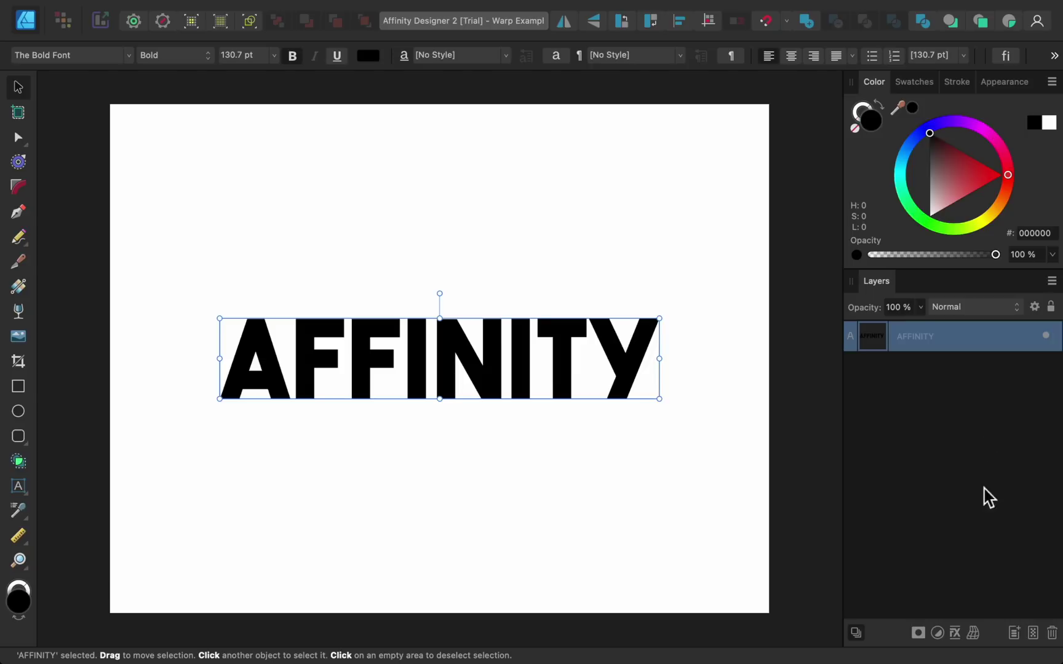
# - Apply an Arc - Horizontal warp to the AFFINITY text and set its value to -33%
pyautogui.click(973, 634)
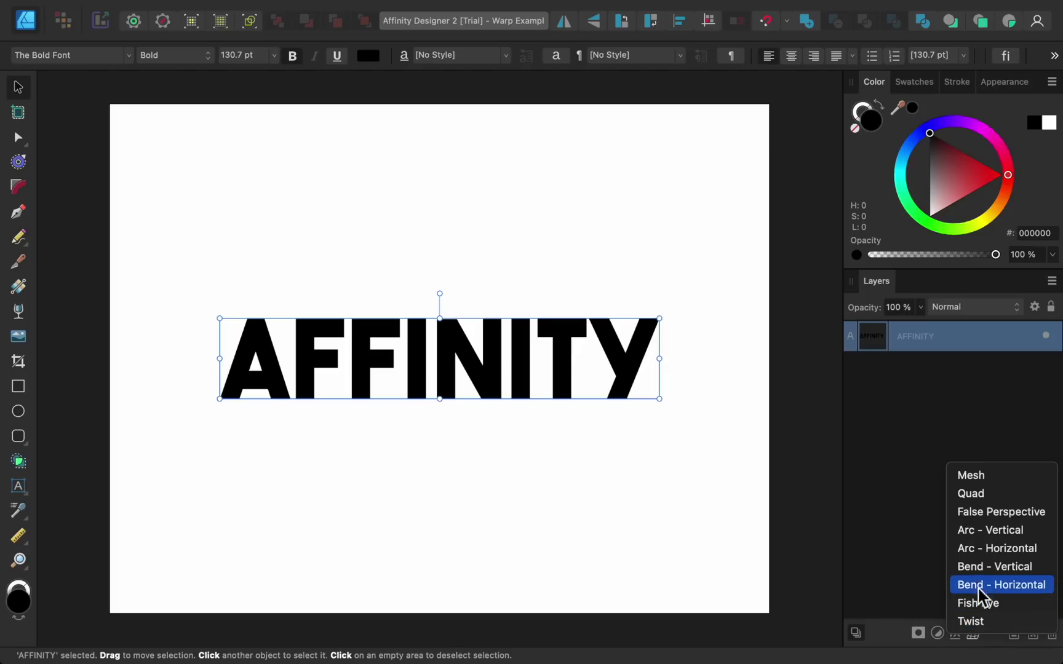
pyautogui.click(981, 550)
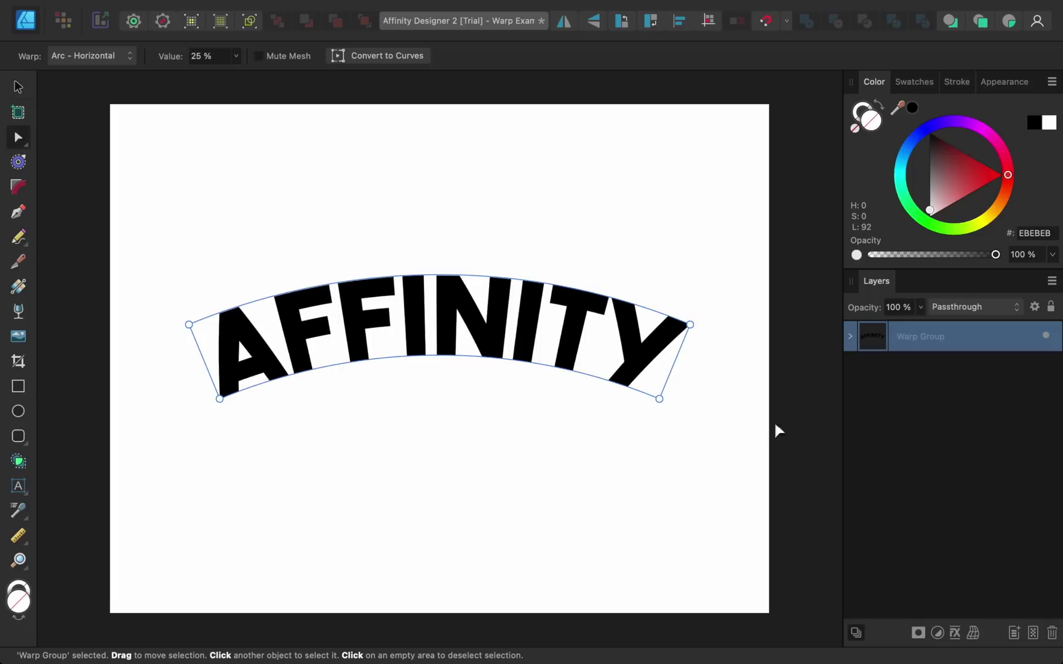
pyautogui.click(237, 57)
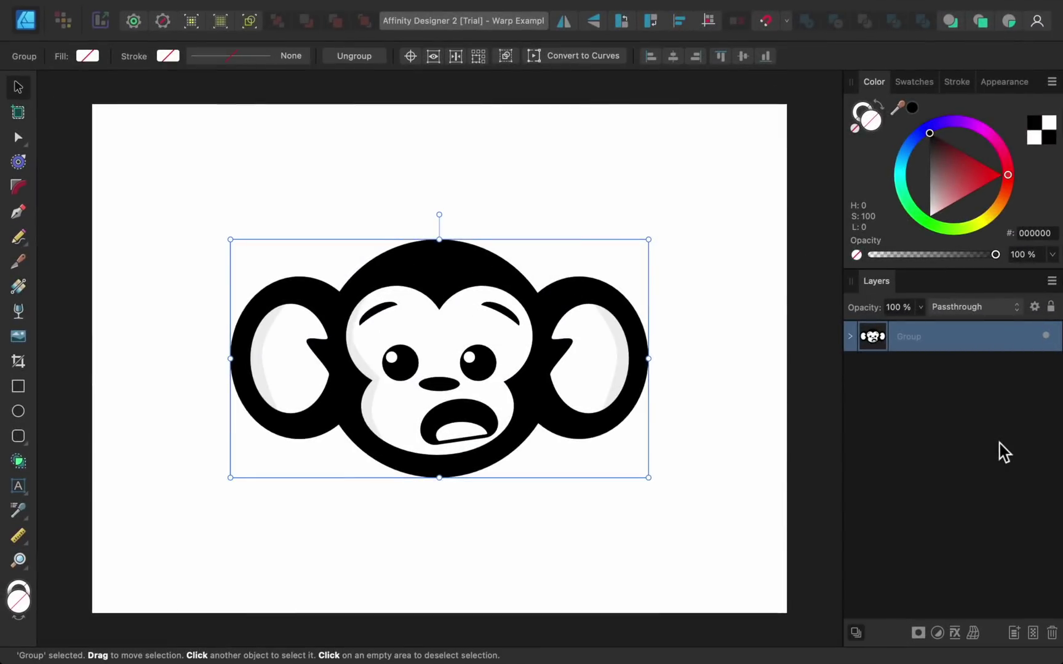
# - Apply an Arc - Vertical warp to the monkey face and adjust its strength
pyautogui.click(975, 634)
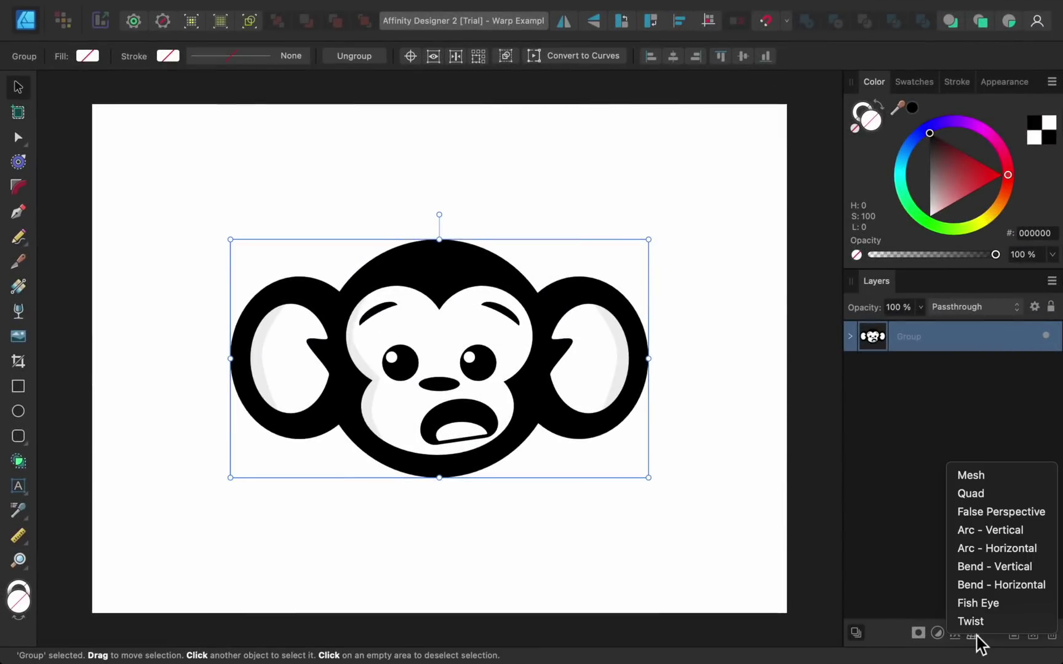
pyautogui.click(981, 536)
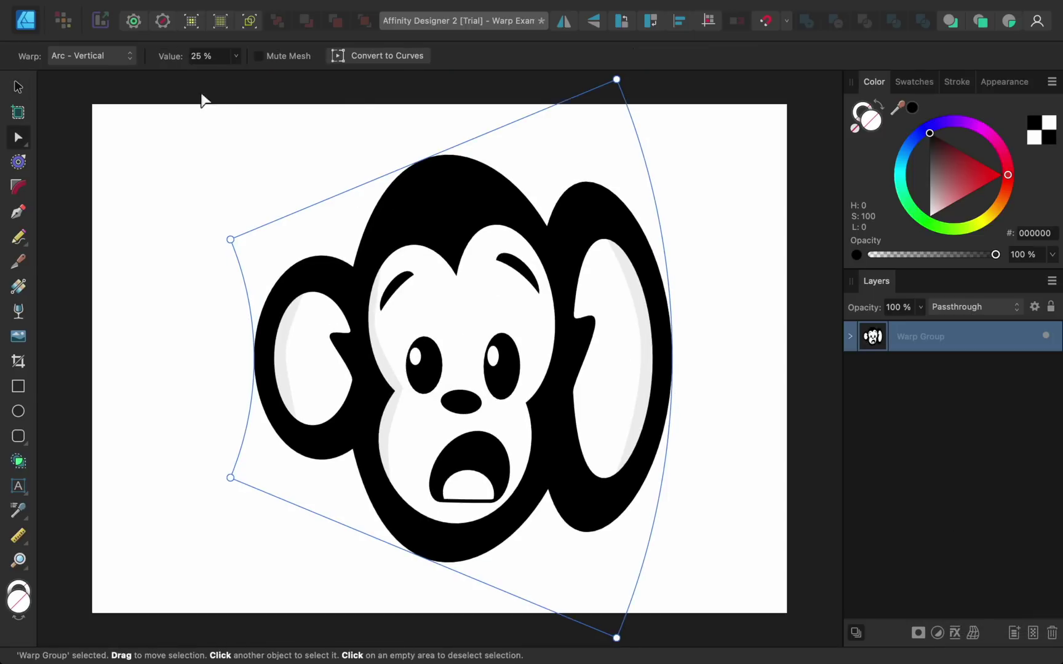
pyautogui.moveTo(169, 56)
pyautogui.mouseDown()
pyautogui.moveTo(126, 56)
pyautogui.moveTo(169, 61)
pyautogui.mouseUp()
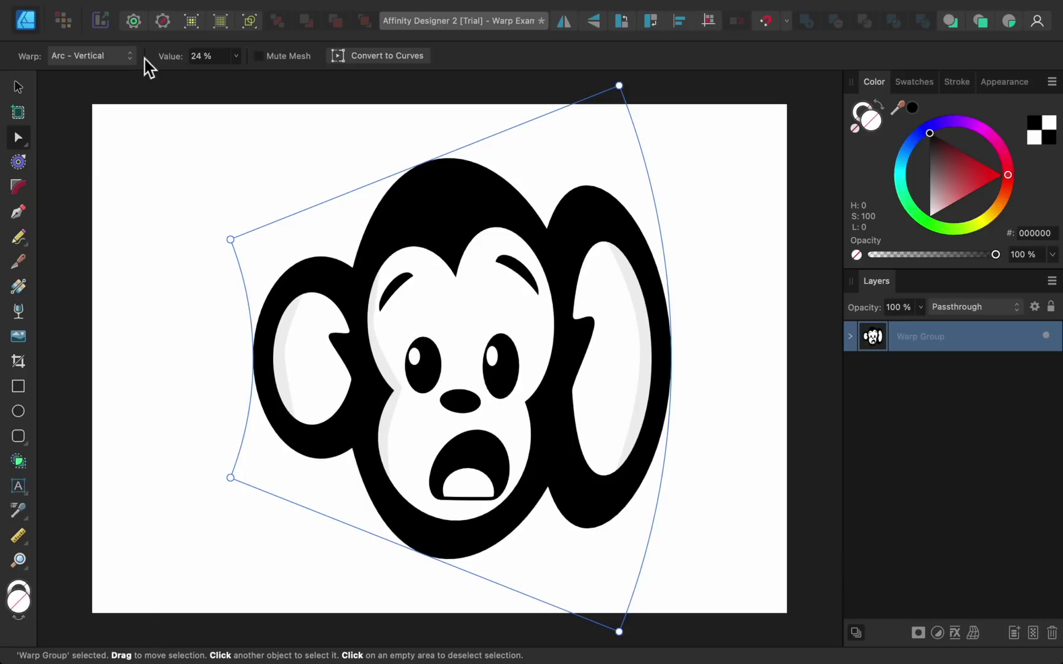
# - Change the monkey's warp to Perspective and pull both left corners inward
pyautogui.click(115, 58)
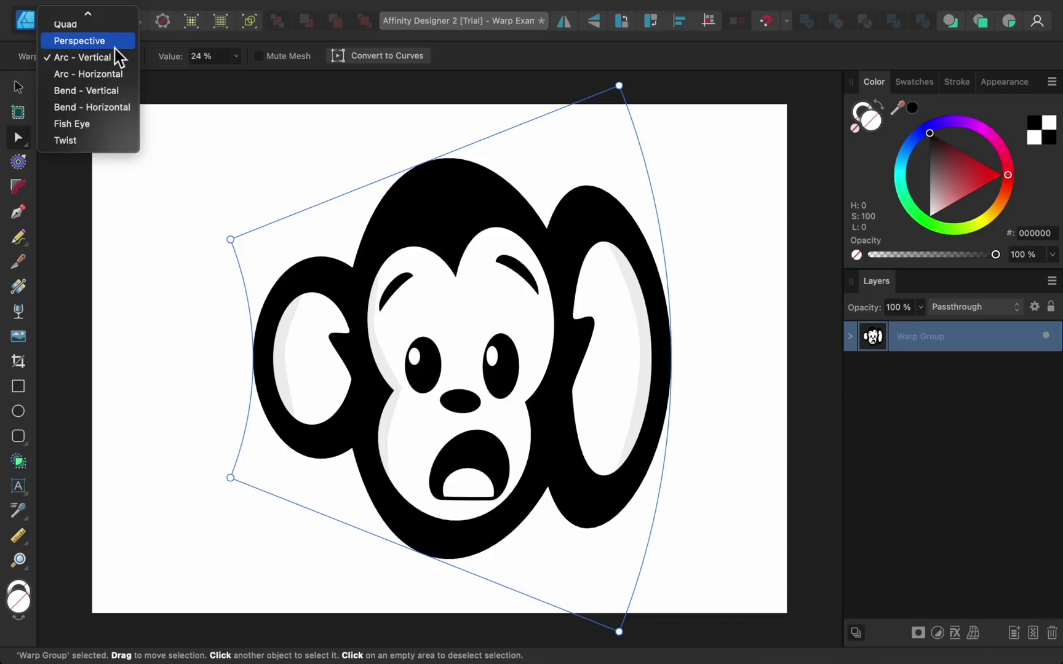
pyautogui.click(115, 47)
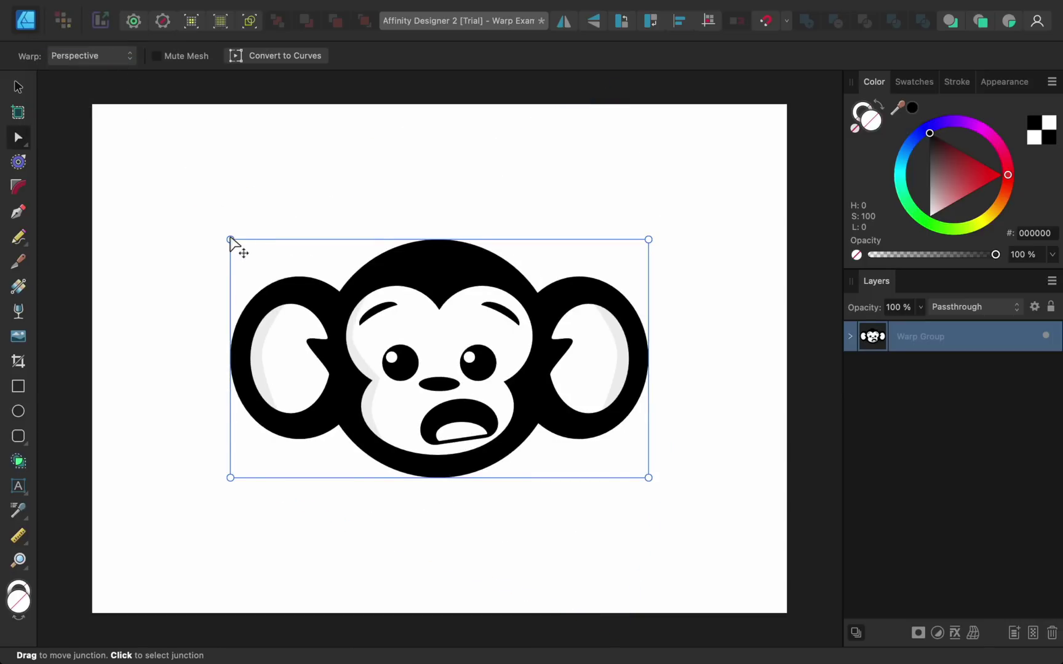
pyautogui.moveTo(231, 240); pyautogui.dragTo(384, 210)
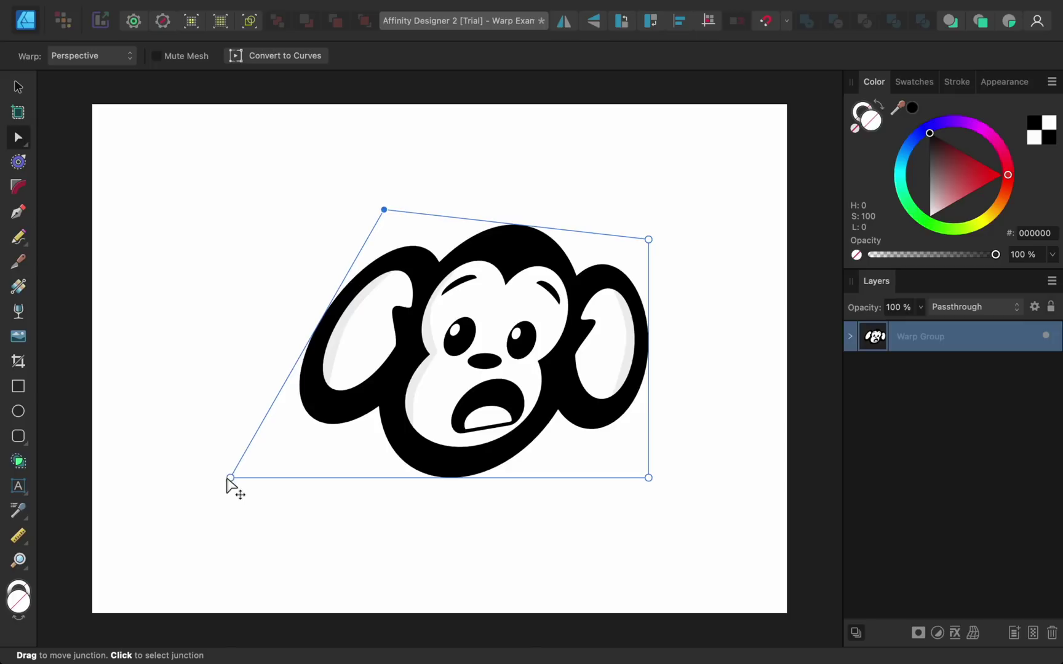
pyautogui.moveTo(231, 480); pyautogui.dragTo(391, 374)
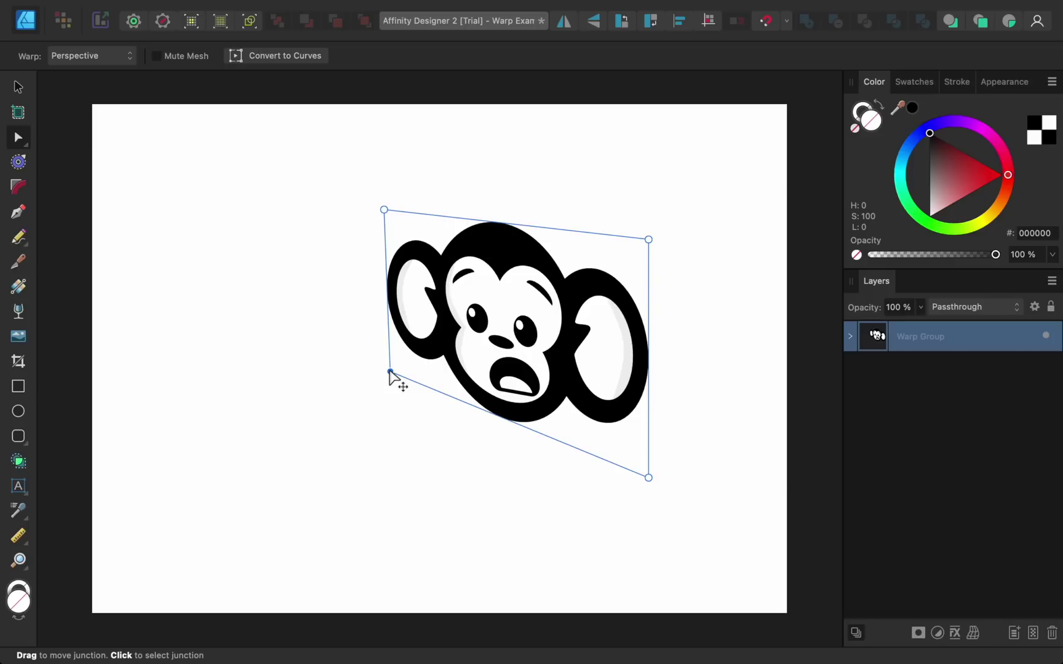
# - Draw three black rectangles side by side along the bottom of the page
pyautogui.click(18, 389)
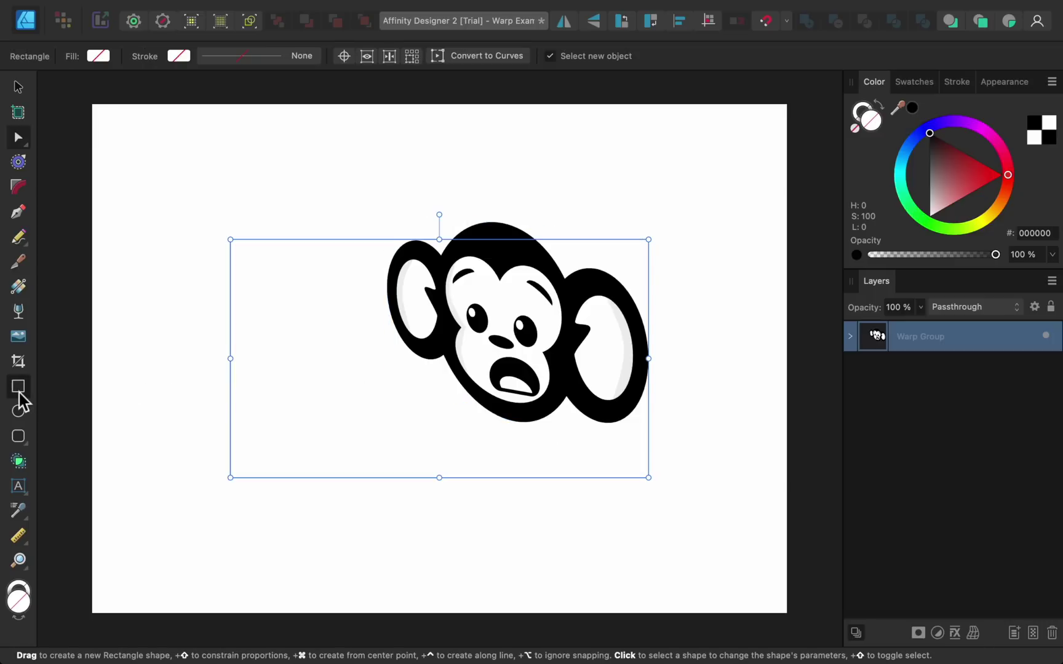
pyautogui.moveTo(137, 512); pyautogui.dragTo(245, 582)
pyautogui.moveTo(268, 510); pyautogui.dragTo(360, 575)
pyautogui.moveTo(382, 521); pyautogui.dragTo(500, 564)
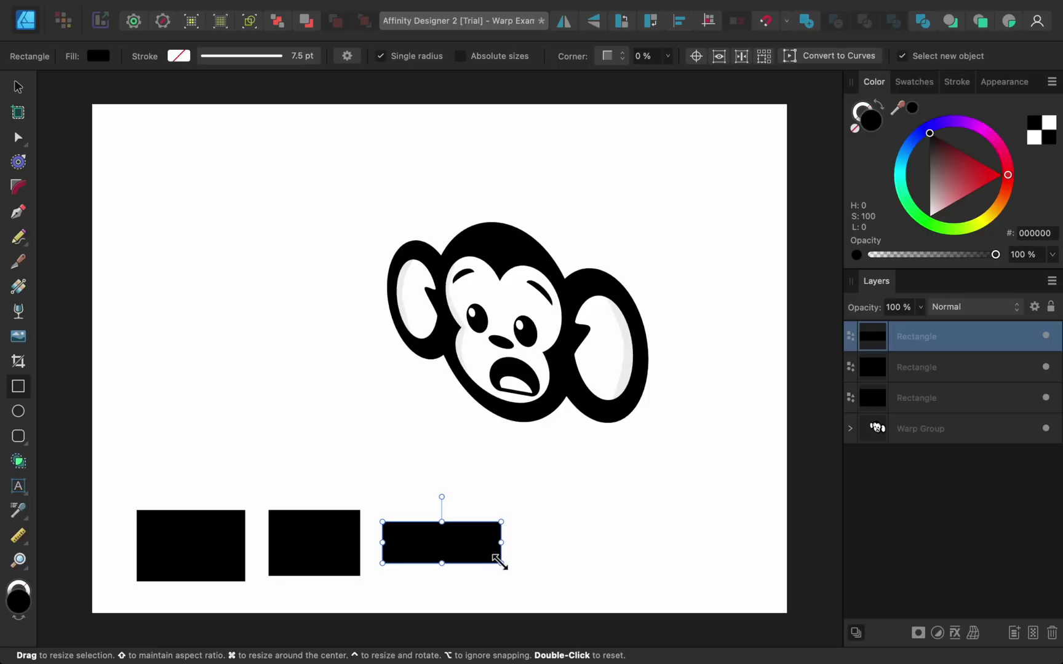
# - Select the monkey's Warp Group and readjust its top-left and bottom-left corners
pyautogui.click(18, 142)
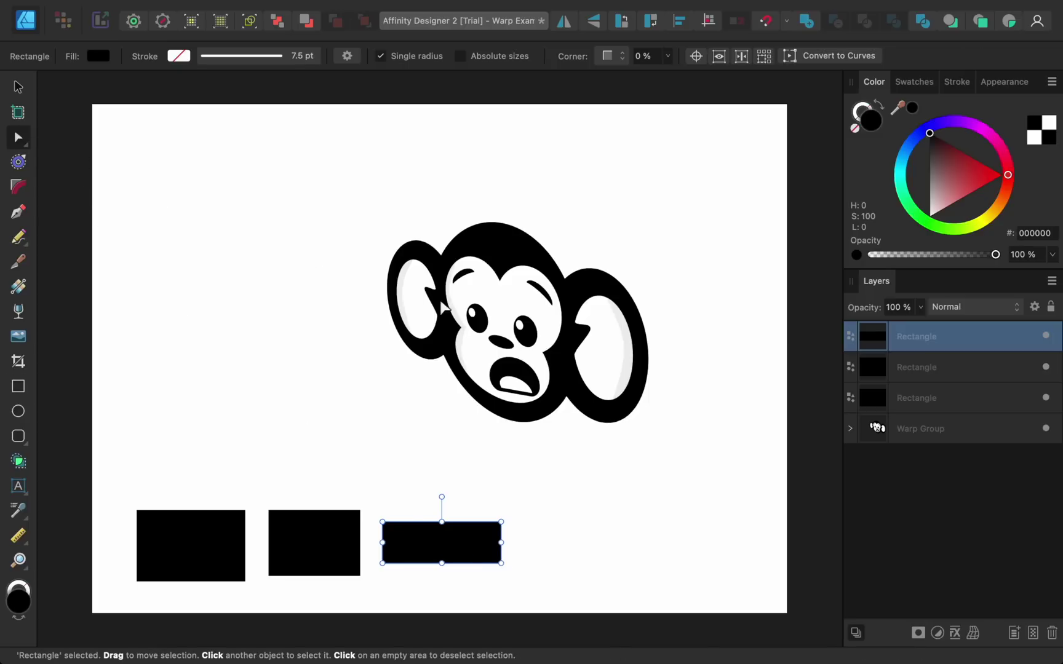
pyautogui.click(946, 430)
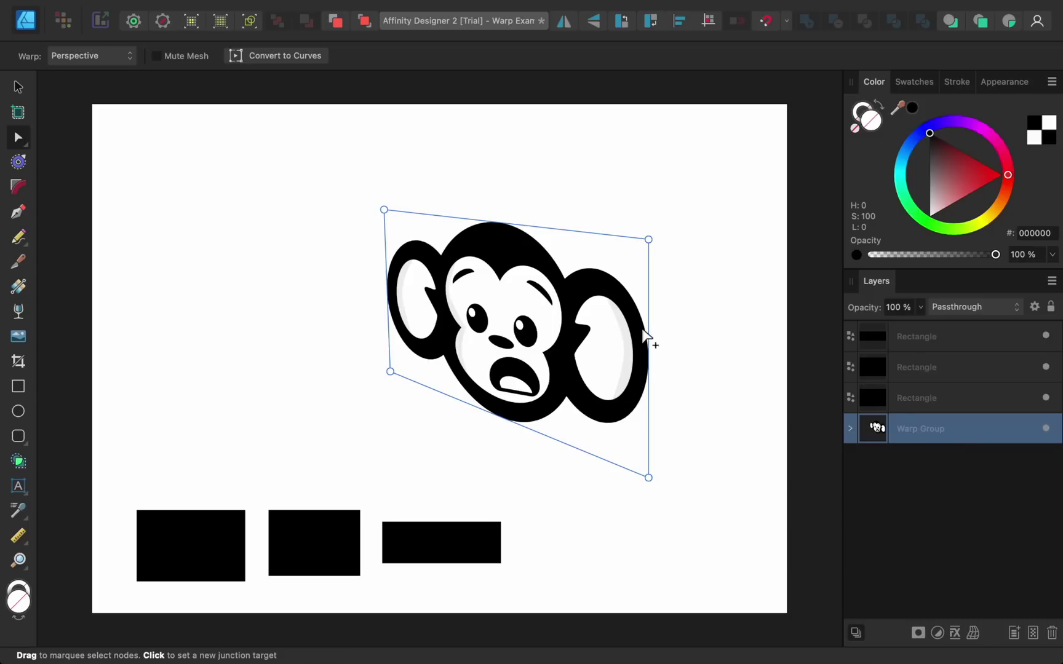
pyautogui.moveTo(383, 211); pyautogui.dragTo(432, 214)
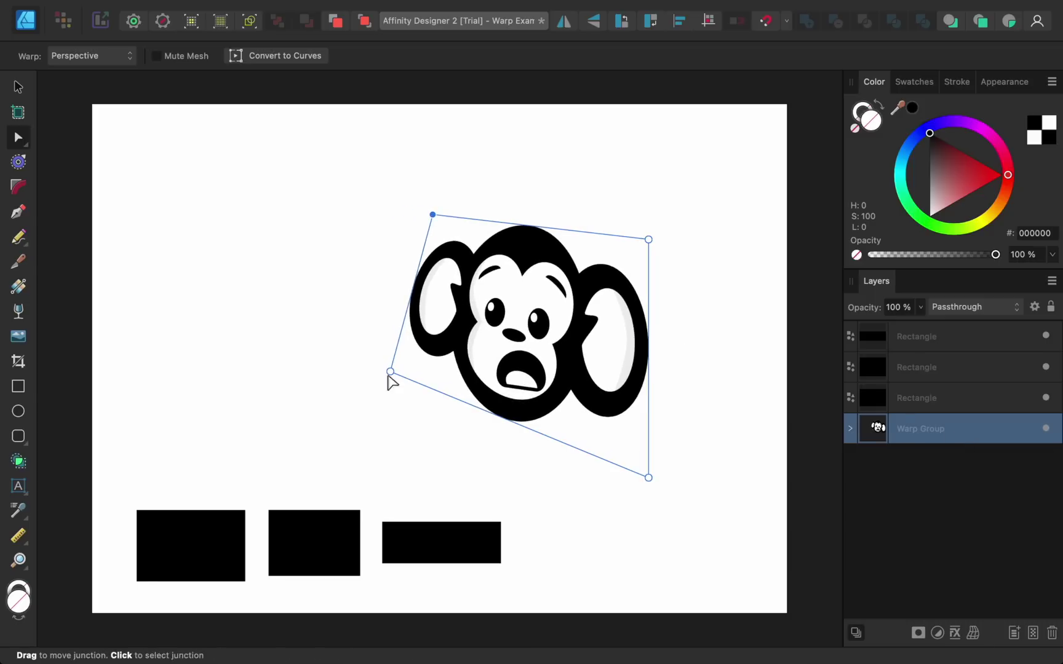
pyautogui.moveTo(390, 370); pyautogui.dragTo(430, 341)
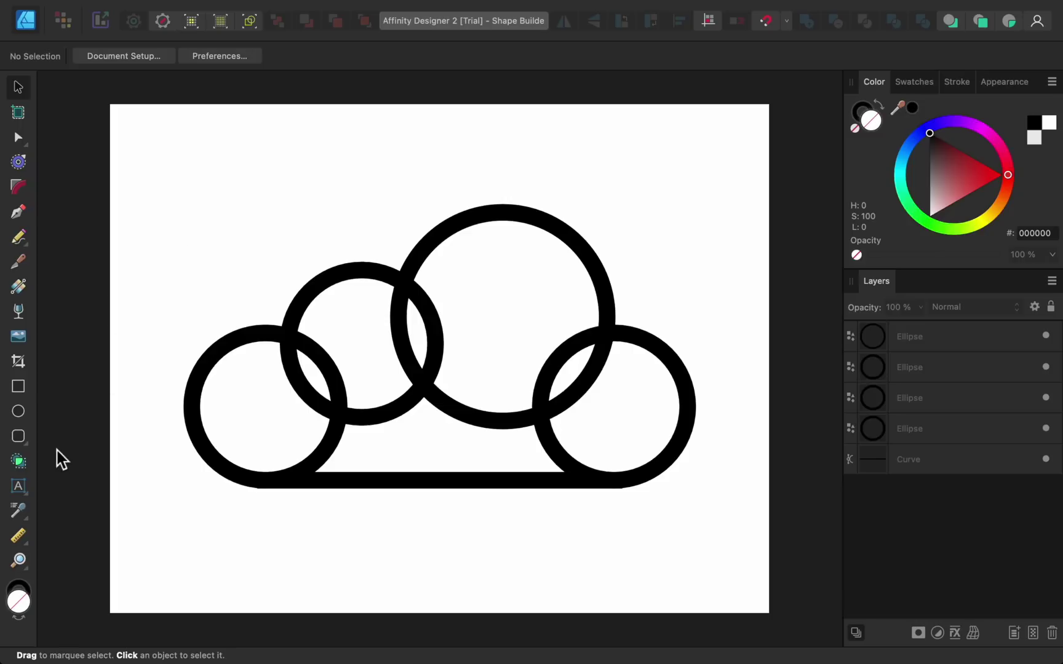
# - Use Shape Builder in Add mode to combine all four circles and the base line
pyautogui.click(18, 461)
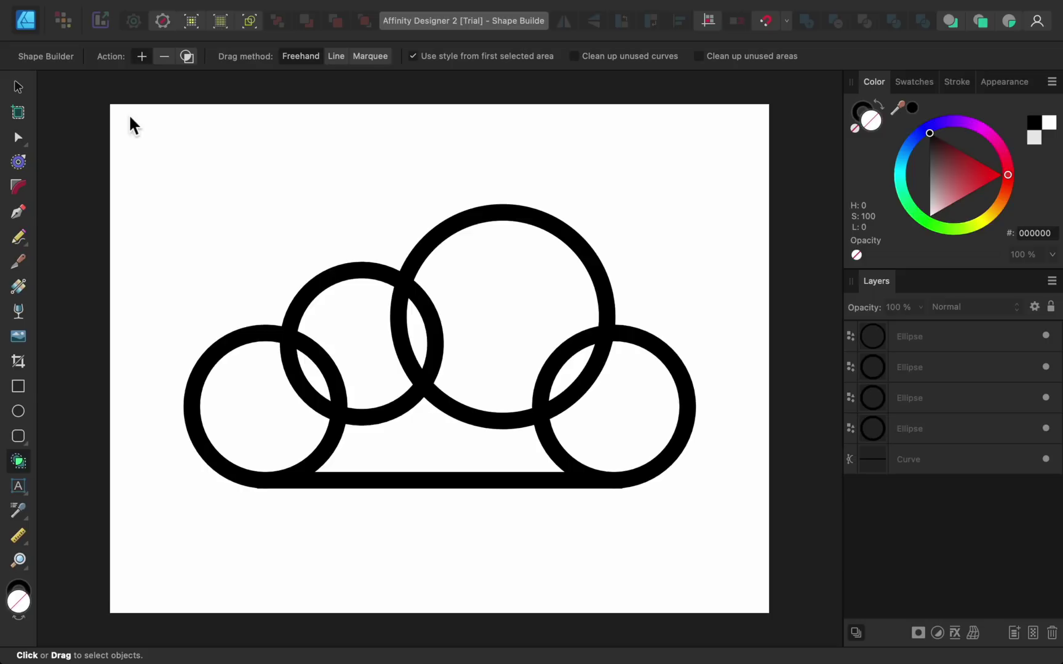
pyautogui.moveTo(129, 115)
pyautogui.mouseDown()
pyautogui.moveTo(672, 553)
pyautogui.moveTo(747, 582)
pyautogui.mouseUp()
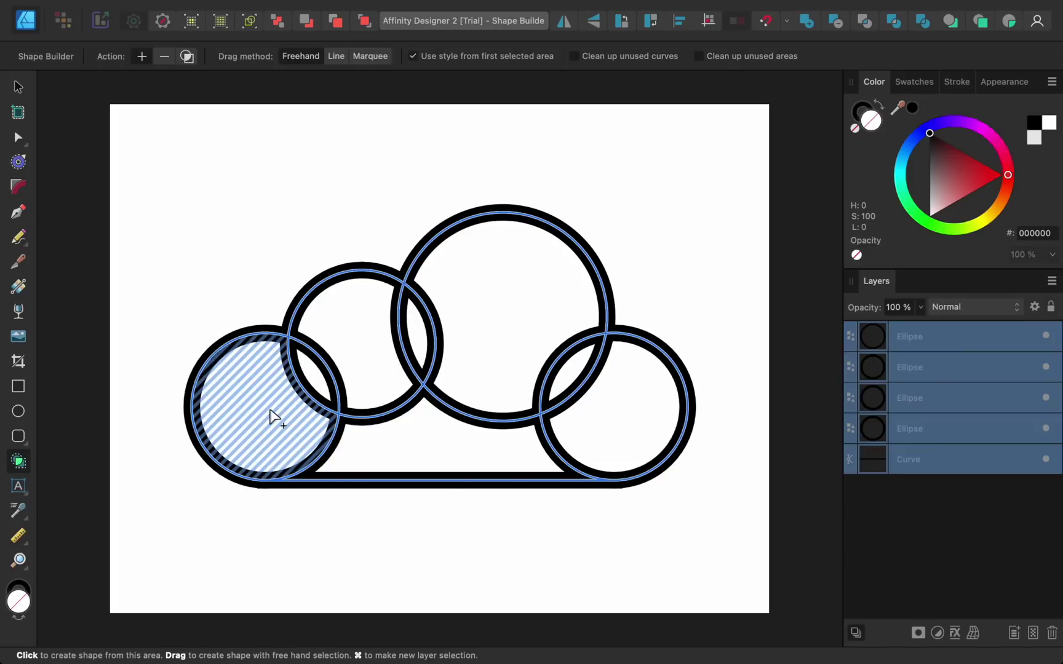
pyautogui.moveTo(277, 418); pyautogui.dragTo(351, 354)
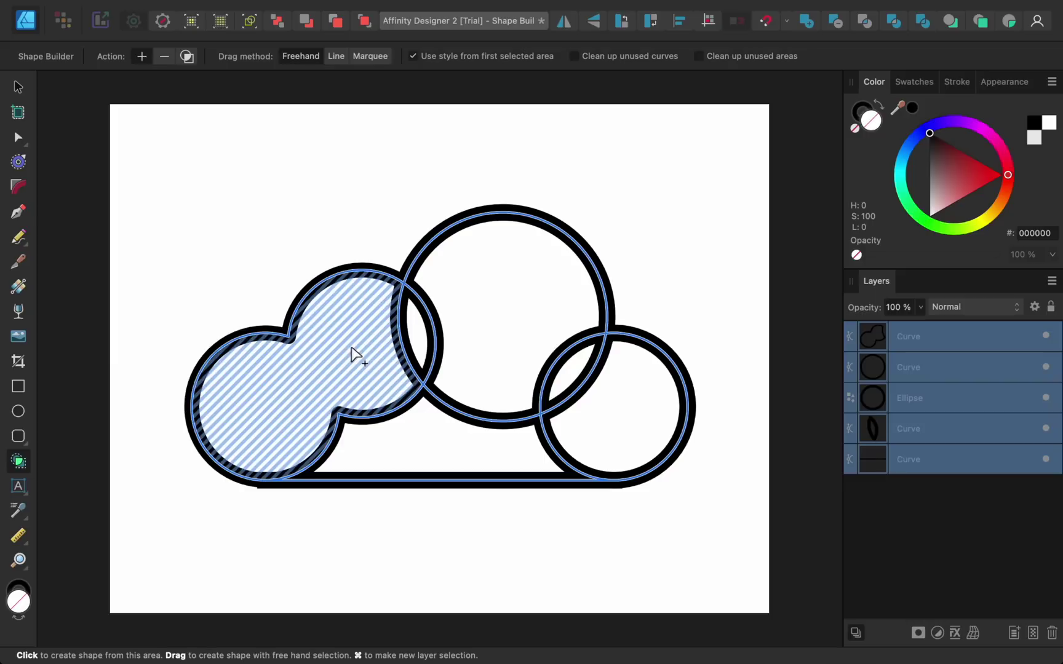
pyautogui.moveTo(352, 355)
pyautogui.mouseDown()
pyautogui.moveTo(602, 365)
pyautogui.moveTo(517, 459)
pyautogui.mouseUp()
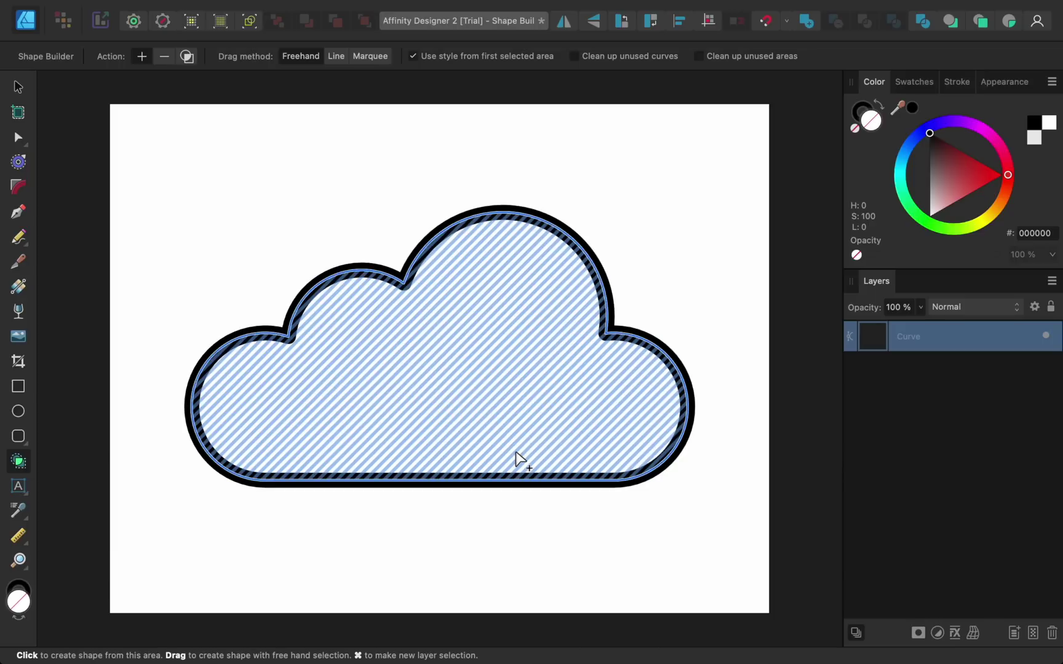
pyautogui.click(584, 533)
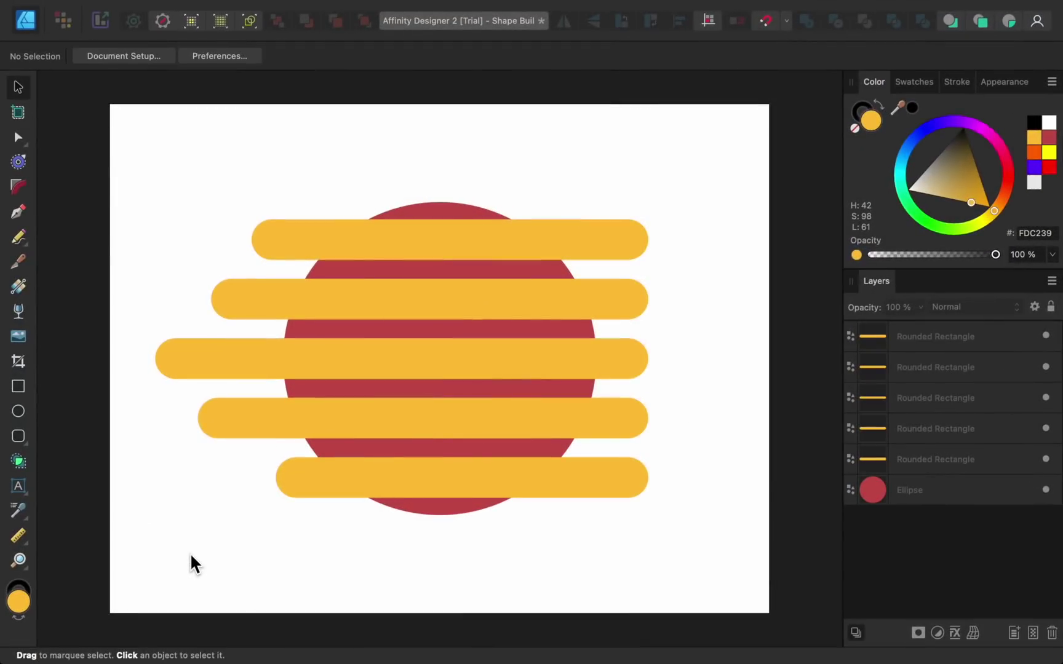
# - Use Shape Builder in Subtract mode to remove the bar ends right of the red circle
pyautogui.click(20, 463)
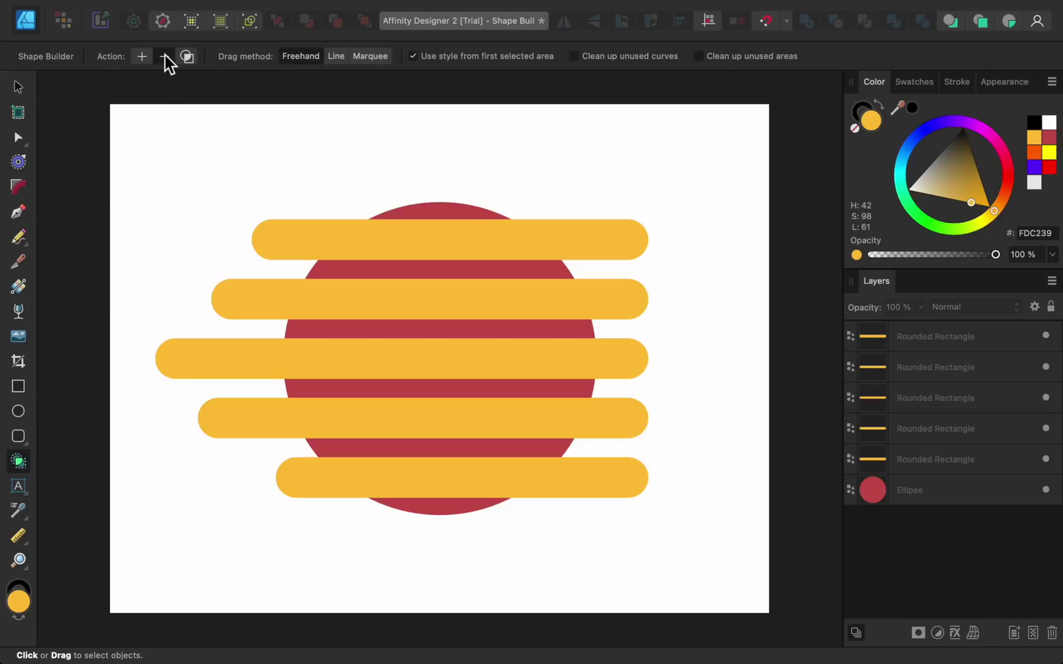
pyautogui.moveTo(130, 117)
pyautogui.mouseDown()
pyautogui.moveTo(705, 544)
pyautogui.moveTo(730, 577)
pyautogui.mouseUp()
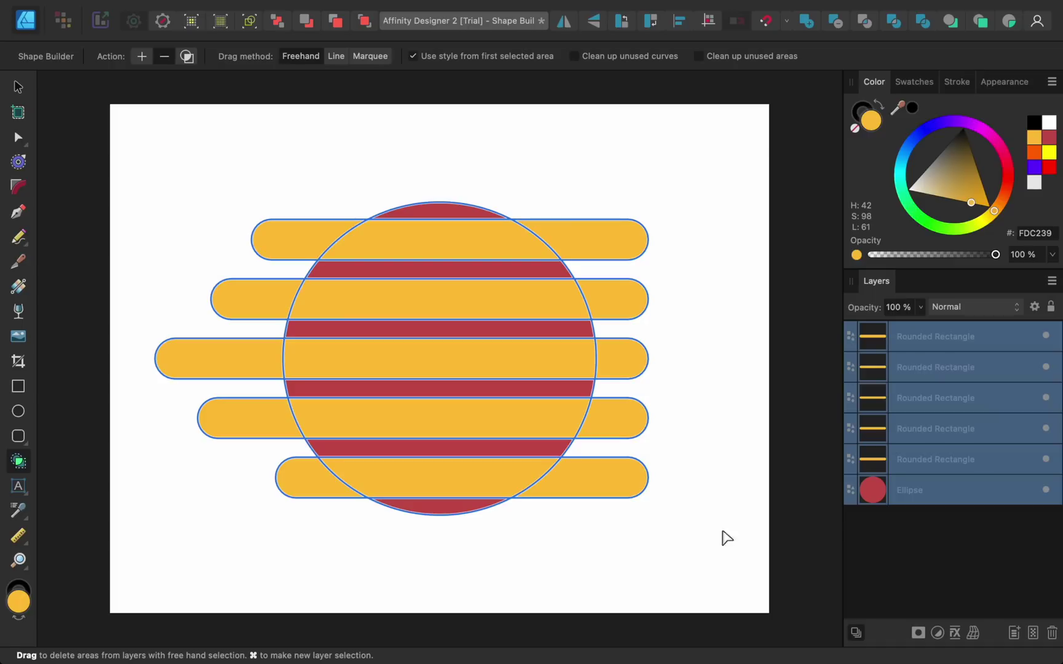
pyautogui.moveTo(578, 163)
pyautogui.mouseDown()
pyautogui.moveTo(618, 304)
pyautogui.moveTo(585, 512)
pyautogui.mouseUp()
pyautogui.hotkey('ctrl', 'd')
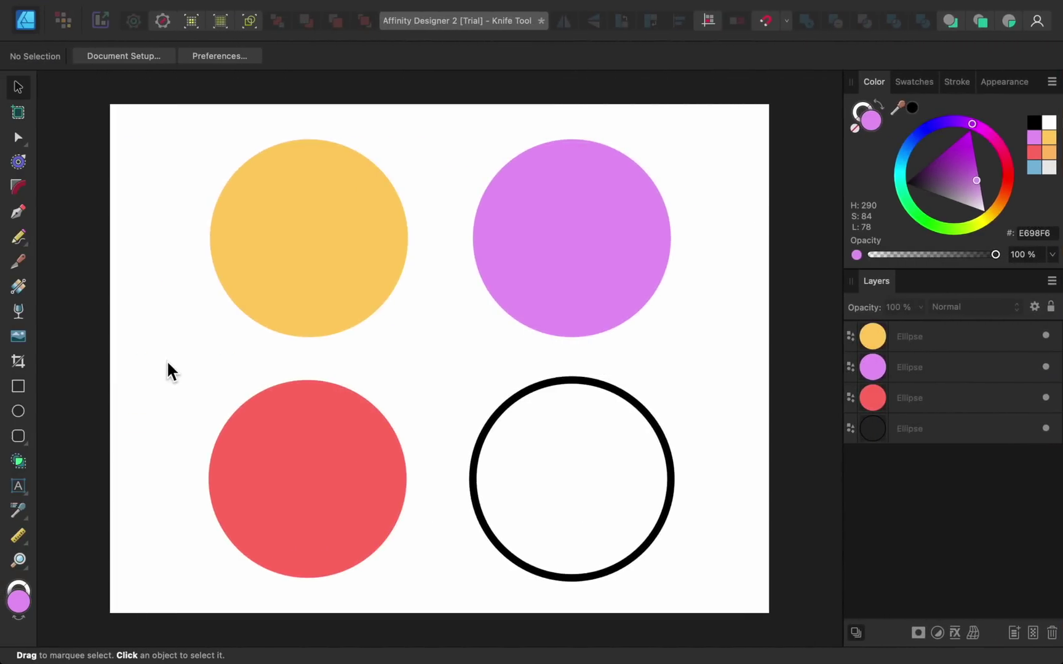
# - Cut the yellow circle along a wavy line and shift the upper piece up-left
pyautogui.click(23, 268)
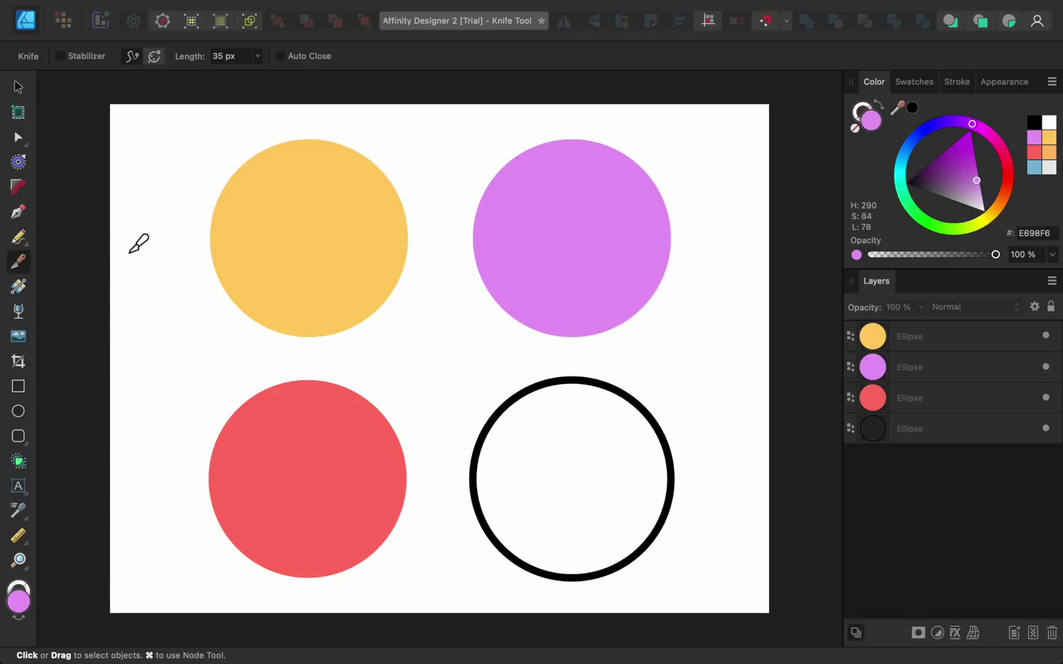
pyautogui.click(275, 241)
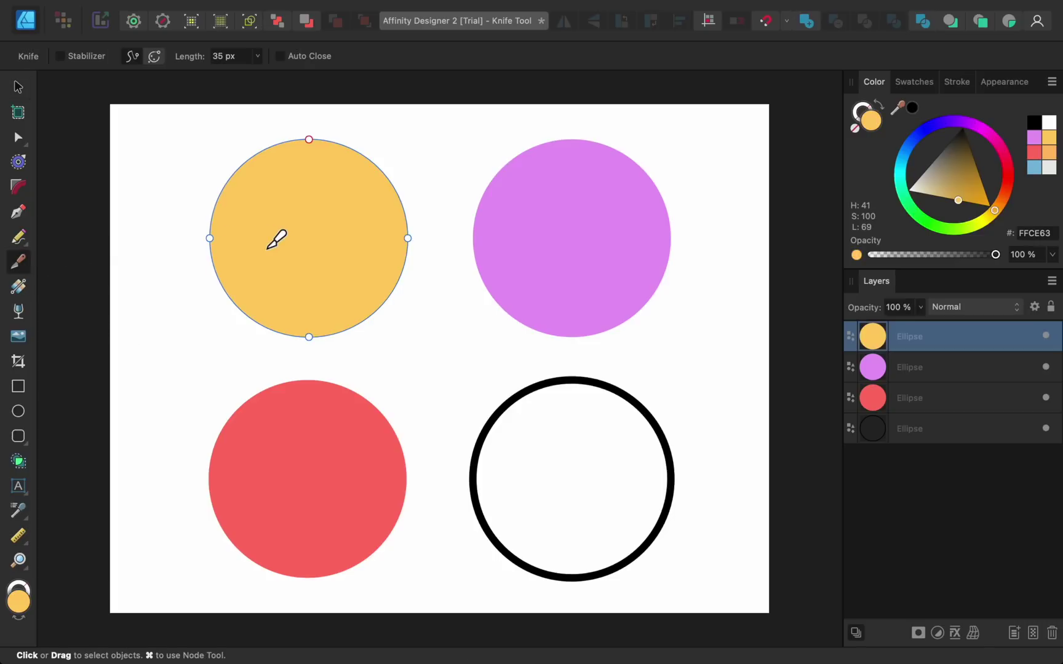
pyautogui.moveTo(172, 342); pyautogui.dragTo(421, 147)
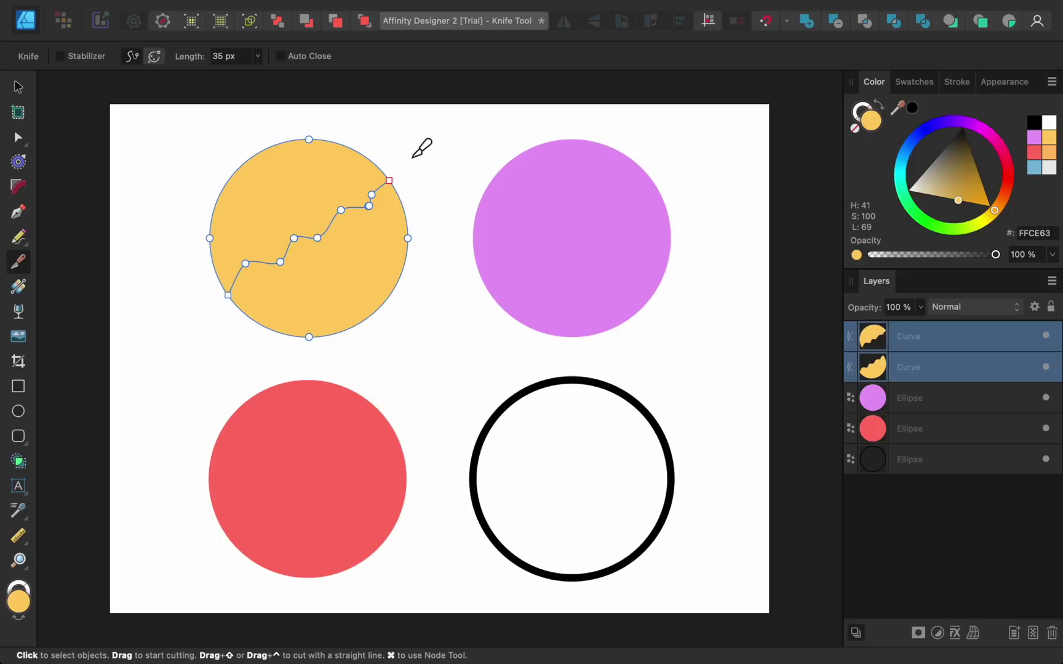
pyautogui.click(25, 95)
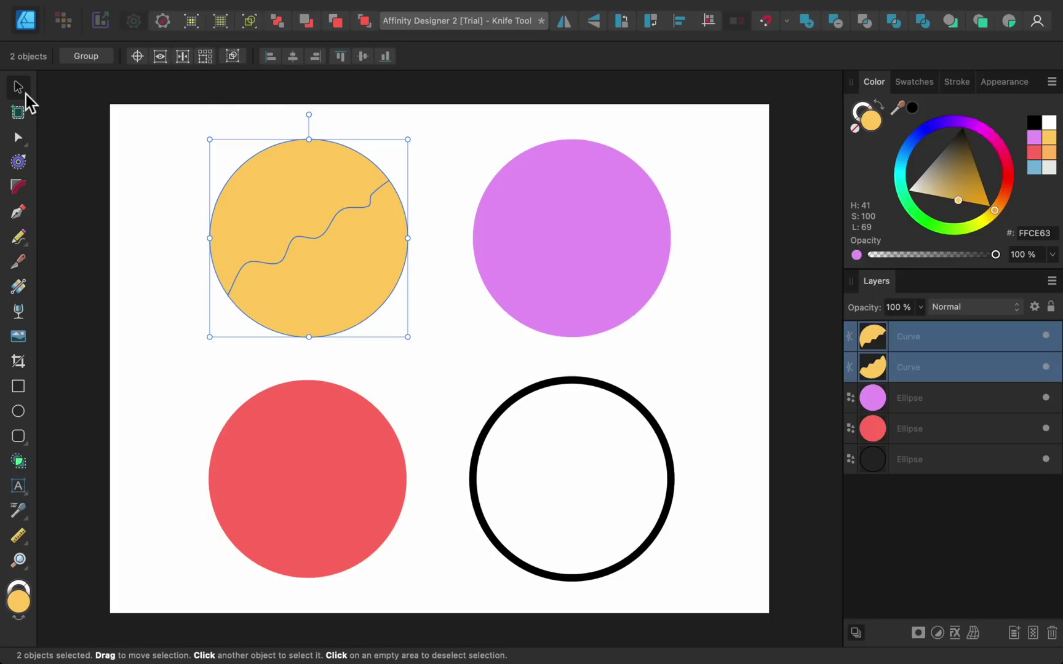
pyautogui.moveTo(237, 198); pyautogui.dragTo(224, 187)
pyautogui.click(163, 155)
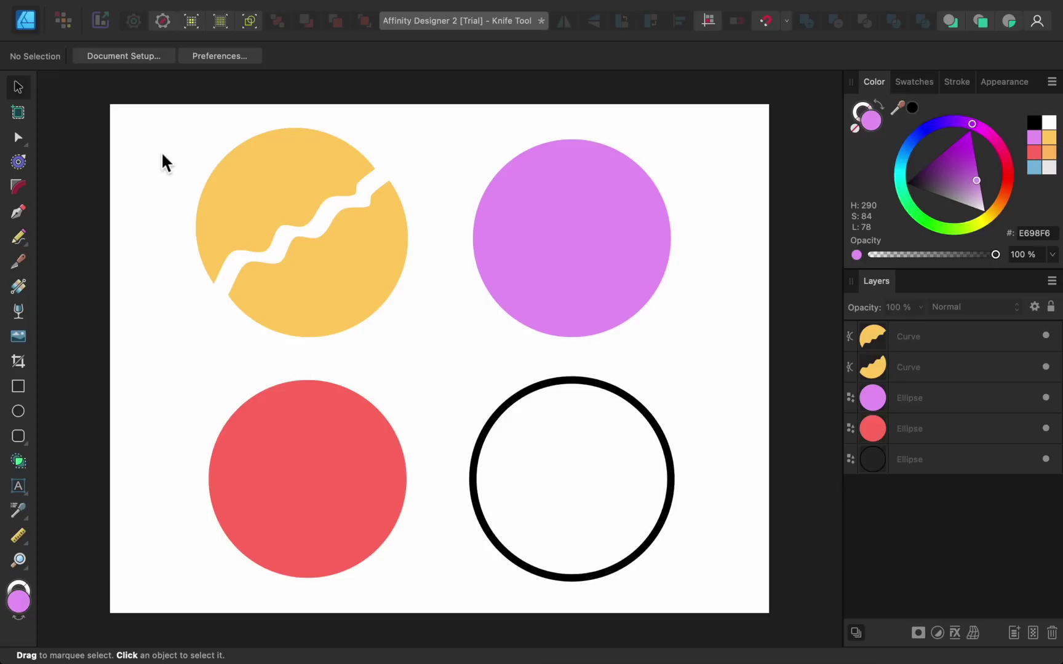
# - With Stabilizer on, cut the purple circle along a curve and pull the top piece apart
pyautogui.press('y')
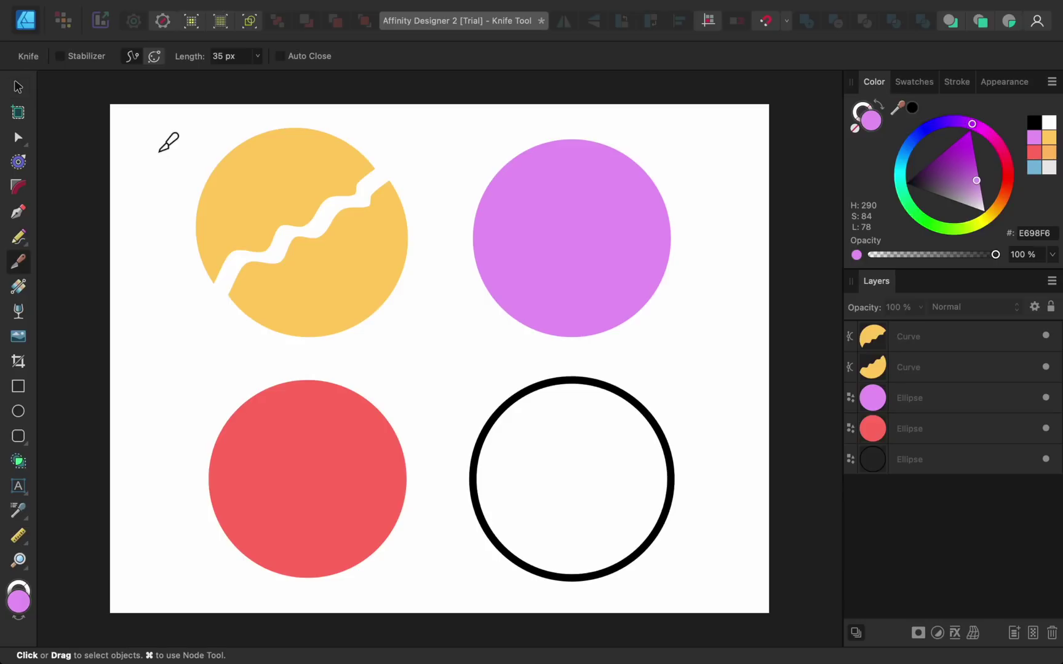
pyautogui.click(529, 229)
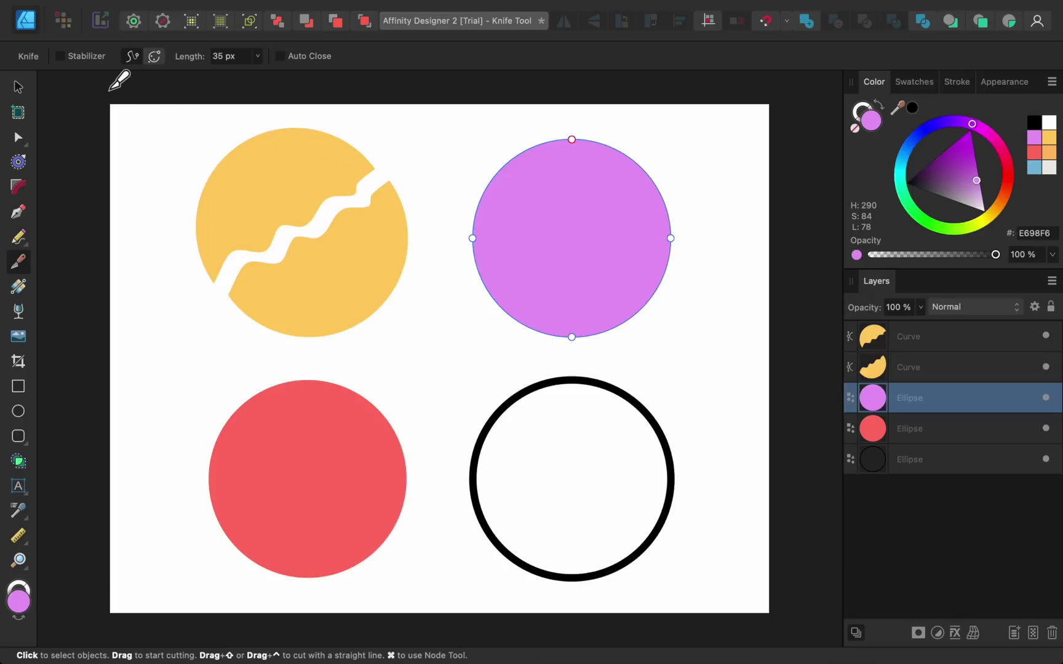
pyautogui.click(61, 57)
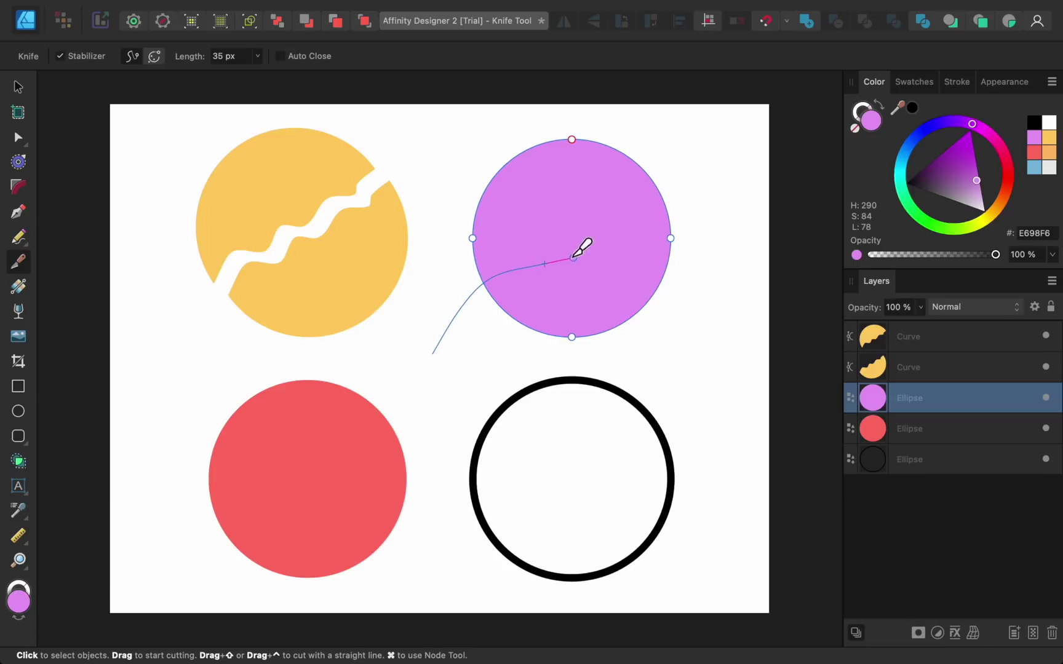
pyautogui.moveTo(433, 354); pyautogui.dragTo(665, 136)
pyautogui.press('v')
pyautogui.click(576, 181)
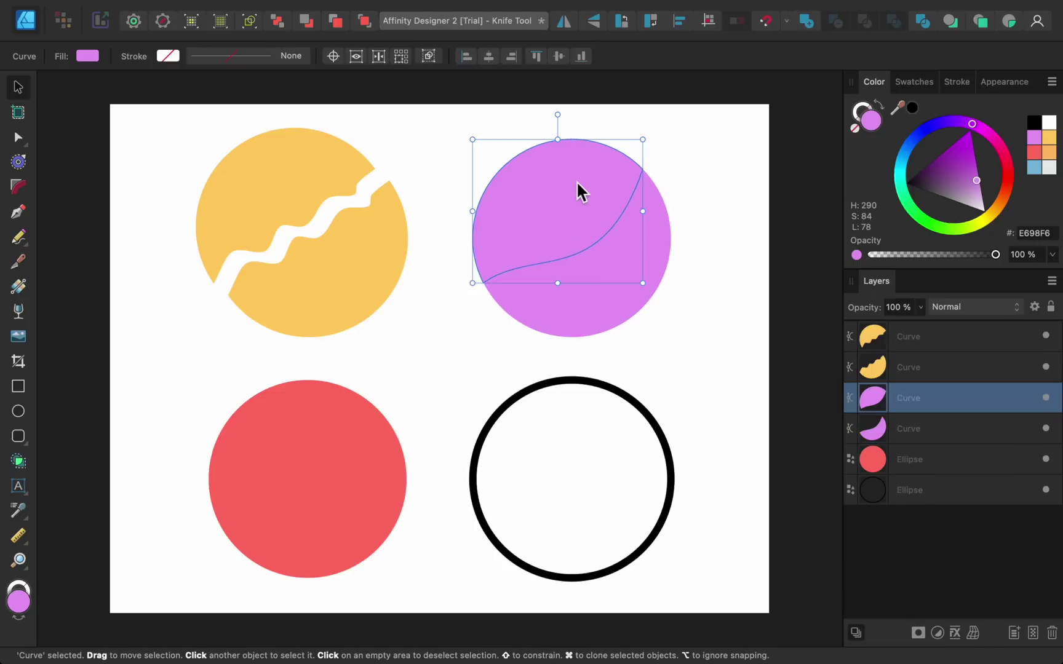
pyautogui.moveTo(577, 181); pyautogui.dragTo(563, 170)
pyautogui.click(425, 160)
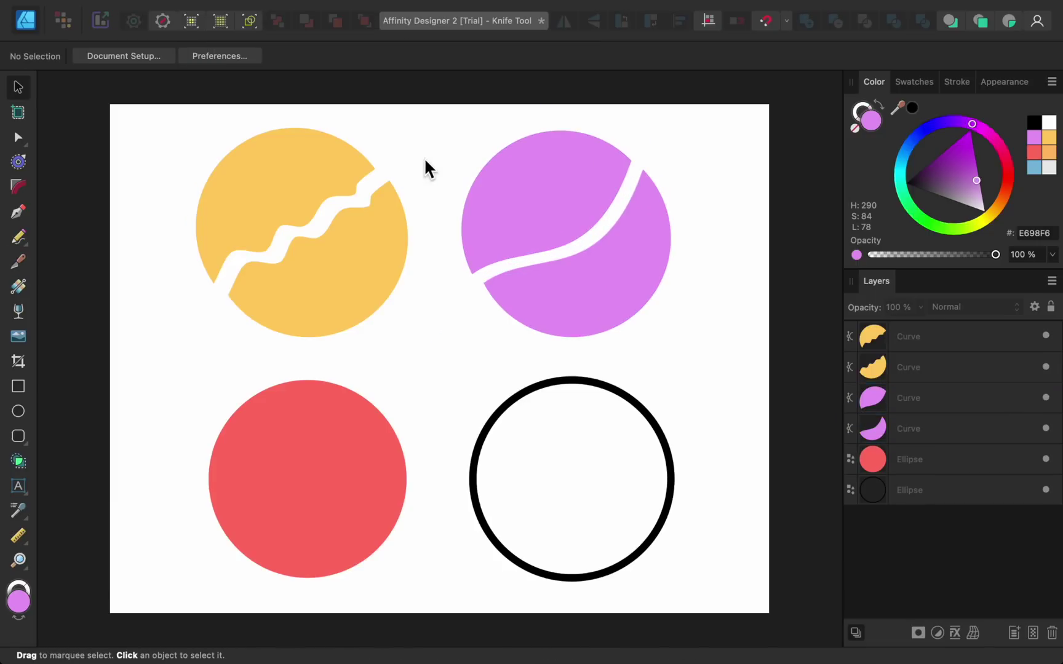
# - Slice the red circle horizontally near its top and raise the top slice to leave a gap
pyautogui.press('y')
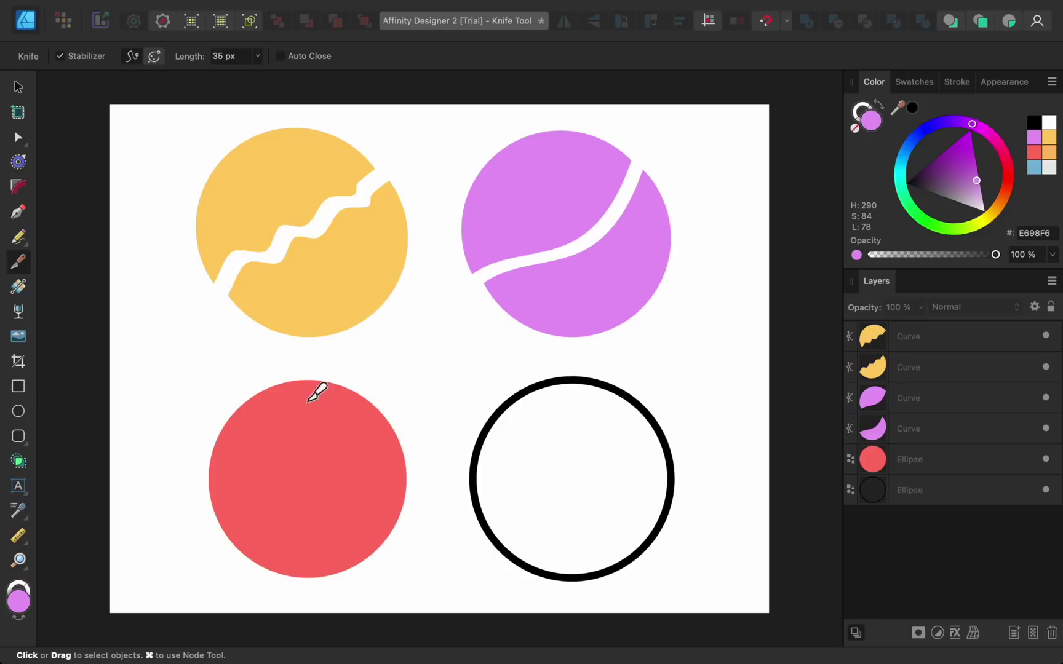
pyautogui.click(288, 453)
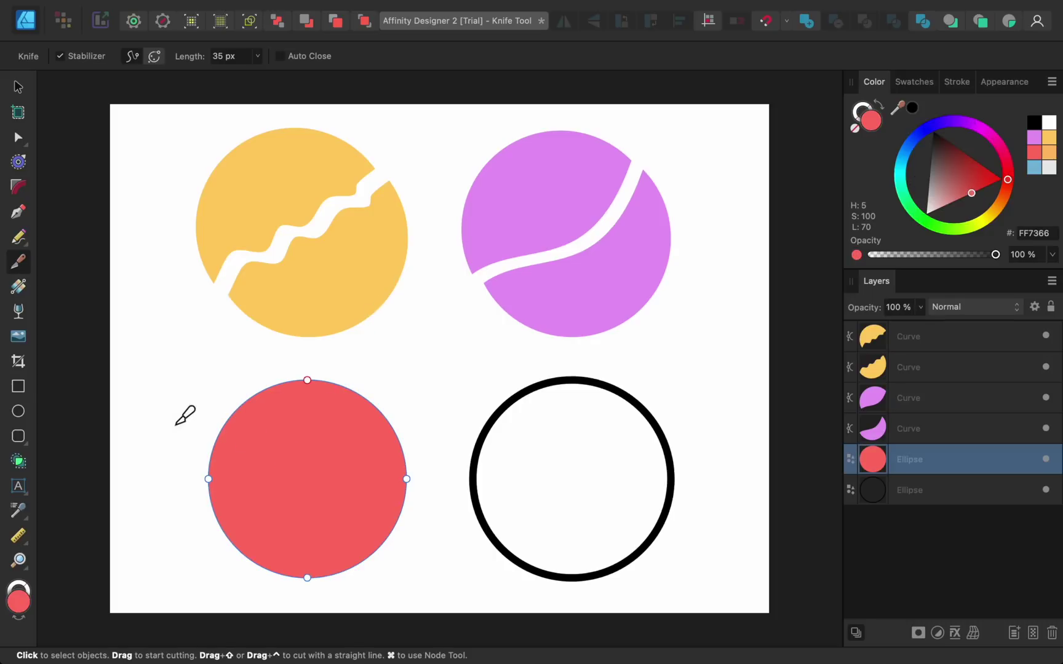
pyautogui.moveTo(177, 425); pyautogui.dragTo(486, 421)
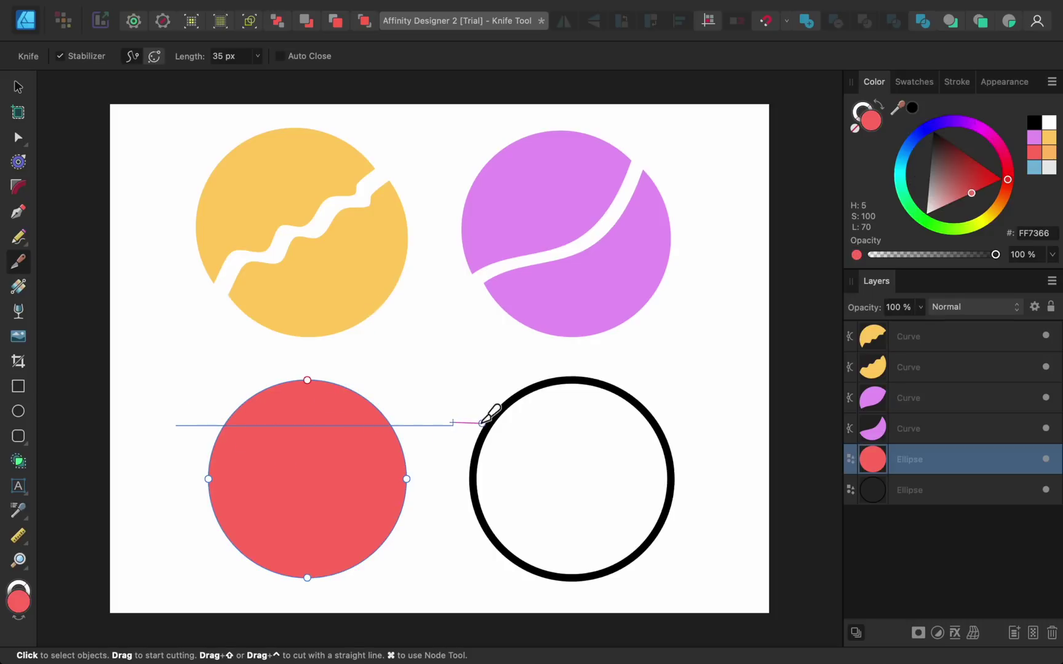
pyautogui.press('v')
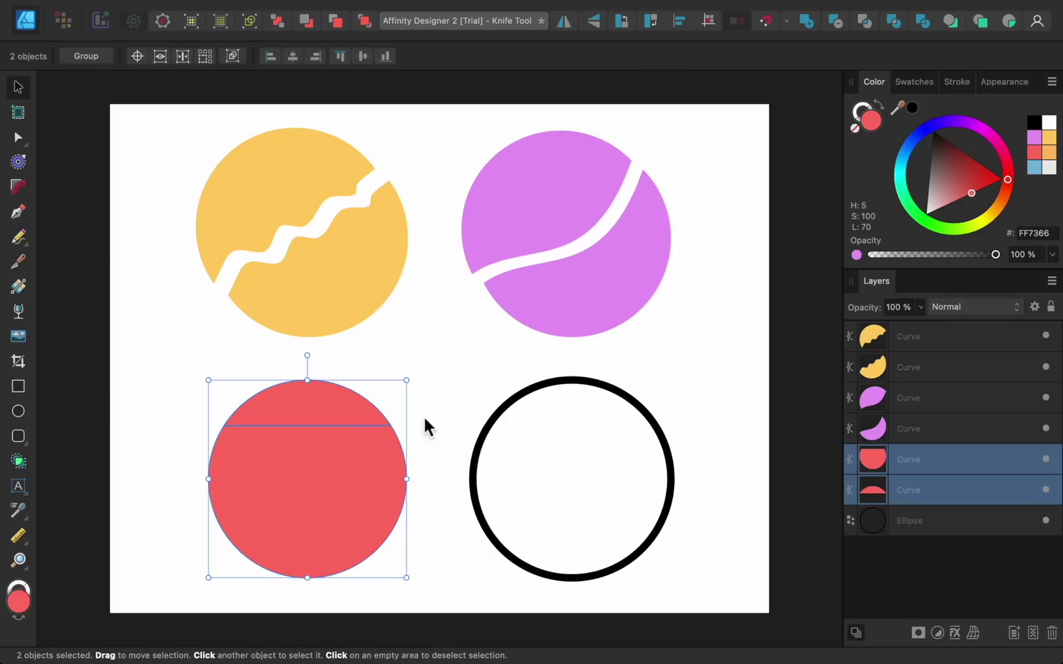
pyautogui.click(347, 422)
pyautogui.moveTo(343, 413); pyautogui.dragTo(342, 406)
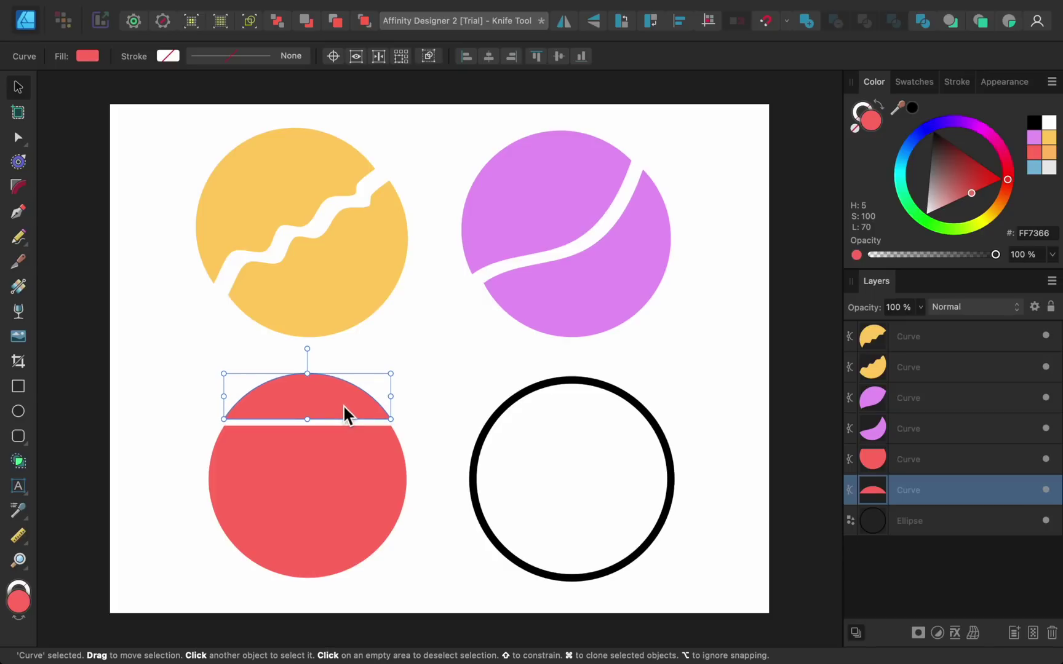
pyautogui.click(370, 351)
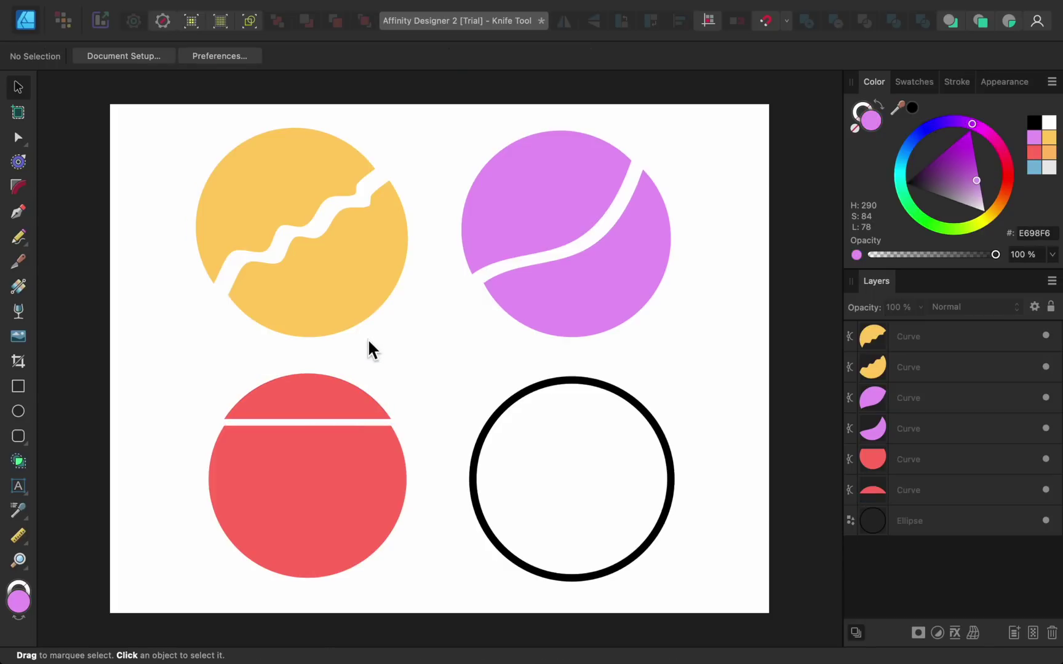
# - Cut the black ring at its lower-left edge and drag the cut ends apart into a curl
pyautogui.press('j')
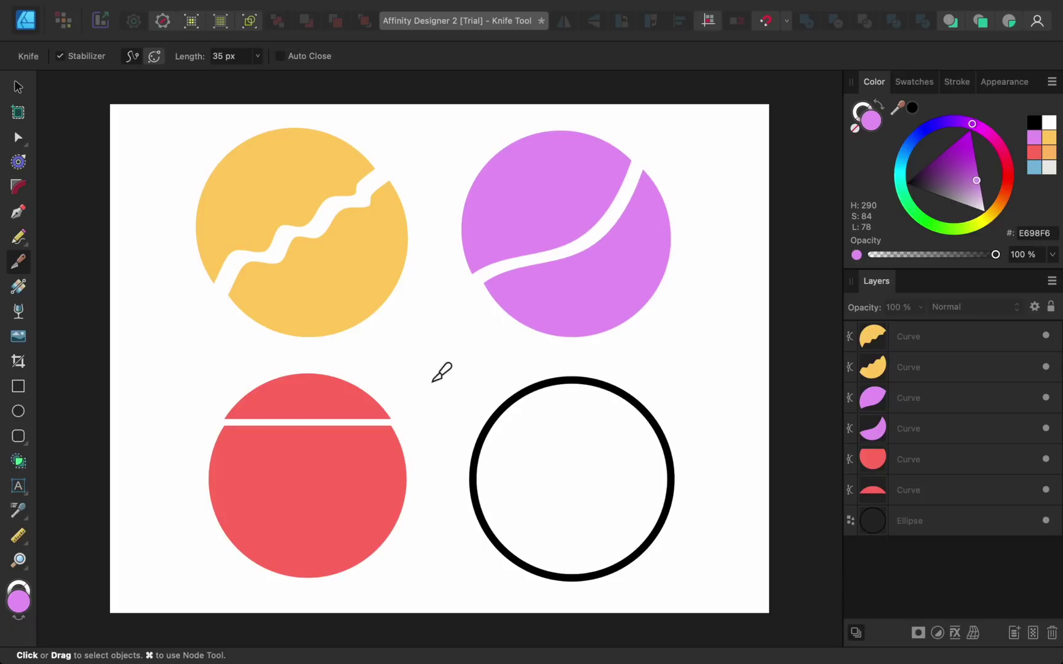
pyautogui.click(501, 416)
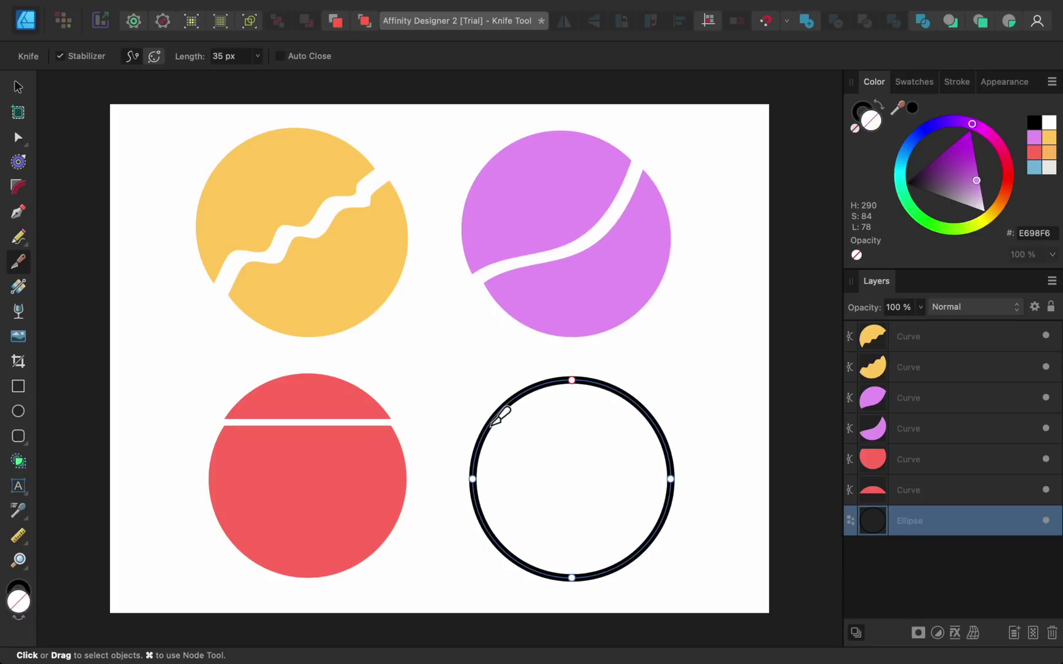
pyautogui.click(499, 545)
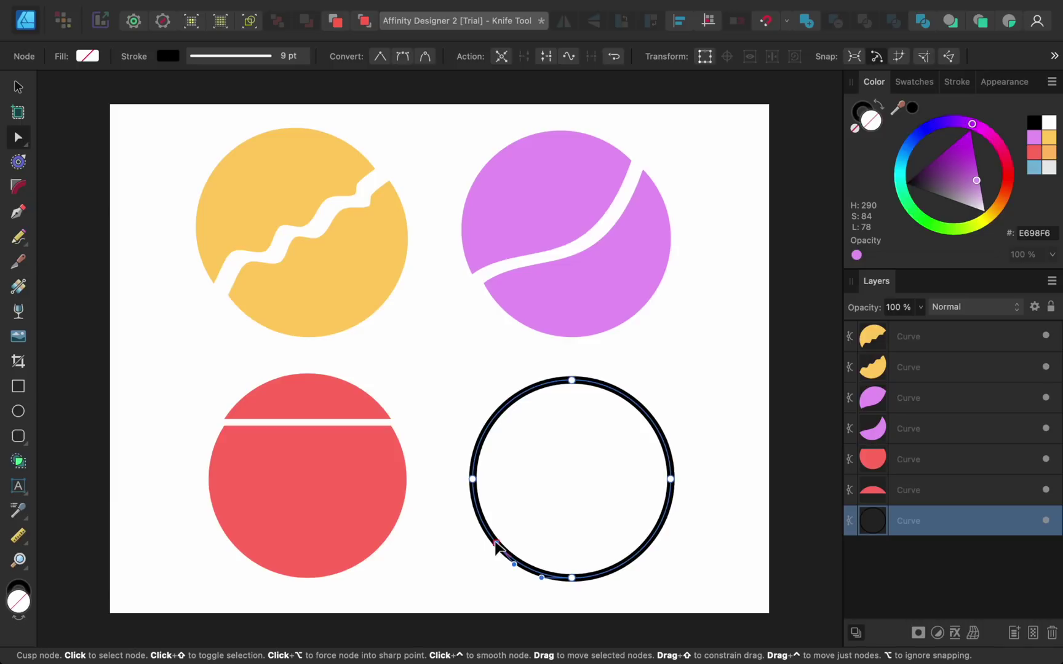
pyautogui.moveTo(497, 546)
pyautogui.mouseDown()
pyautogui.moveTo(444, 555)
pyautogui.moveTo(569, 492)
pyautogui.mouseUp()
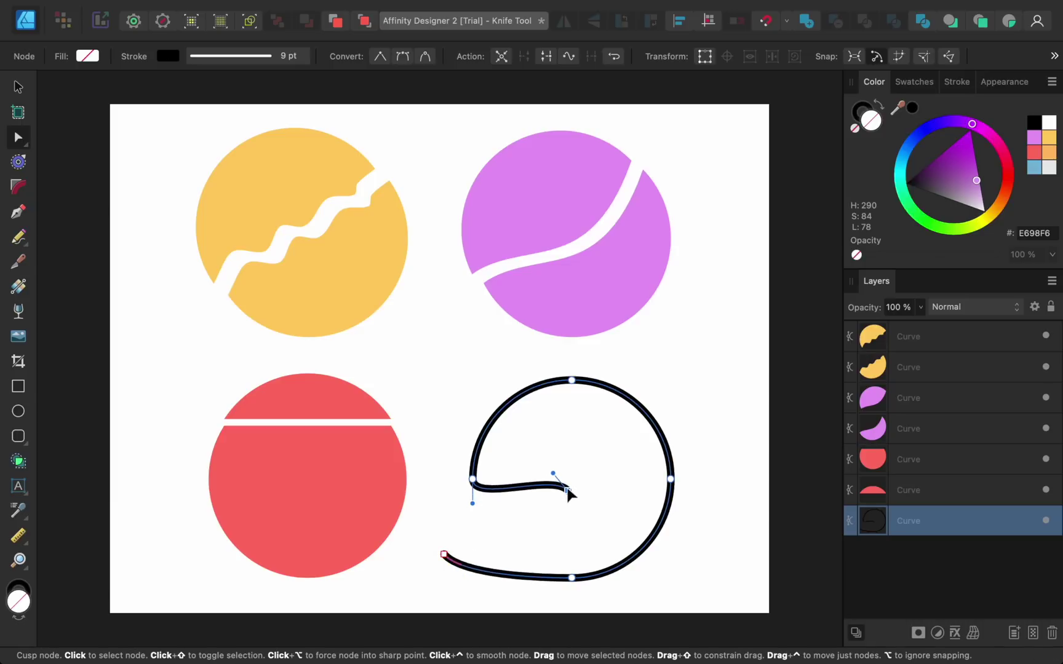
# - Set the new document's page width to 8.5 in and turn on Include margins
pyautogui.click(598, 524)
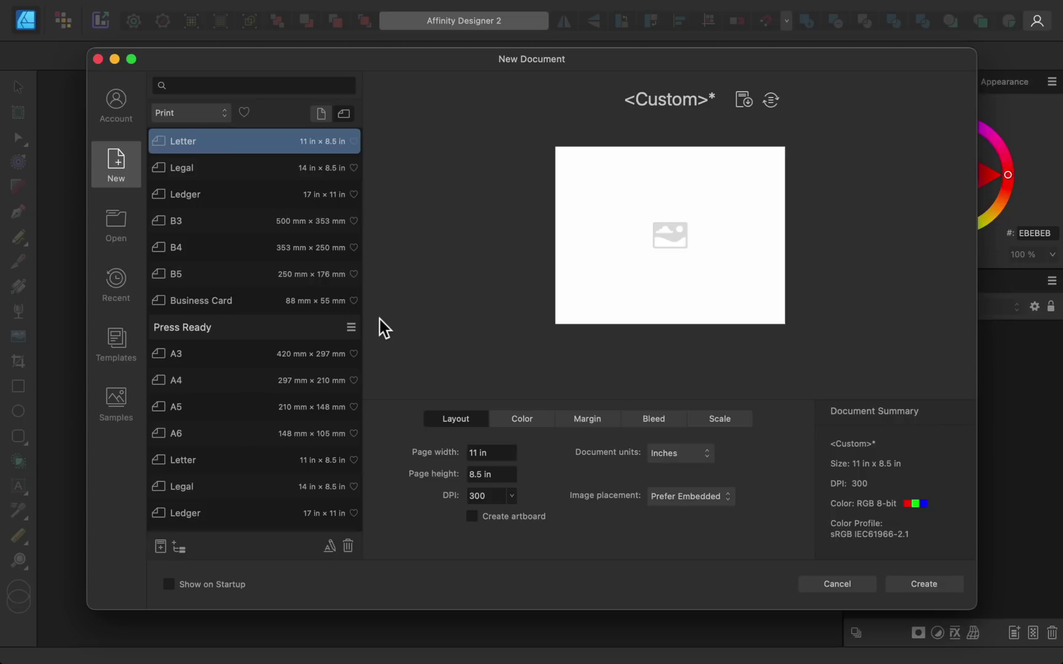
pyautogui.click(497, 454)
pyautogui.write('8.5')
pyautogui.press('Return')
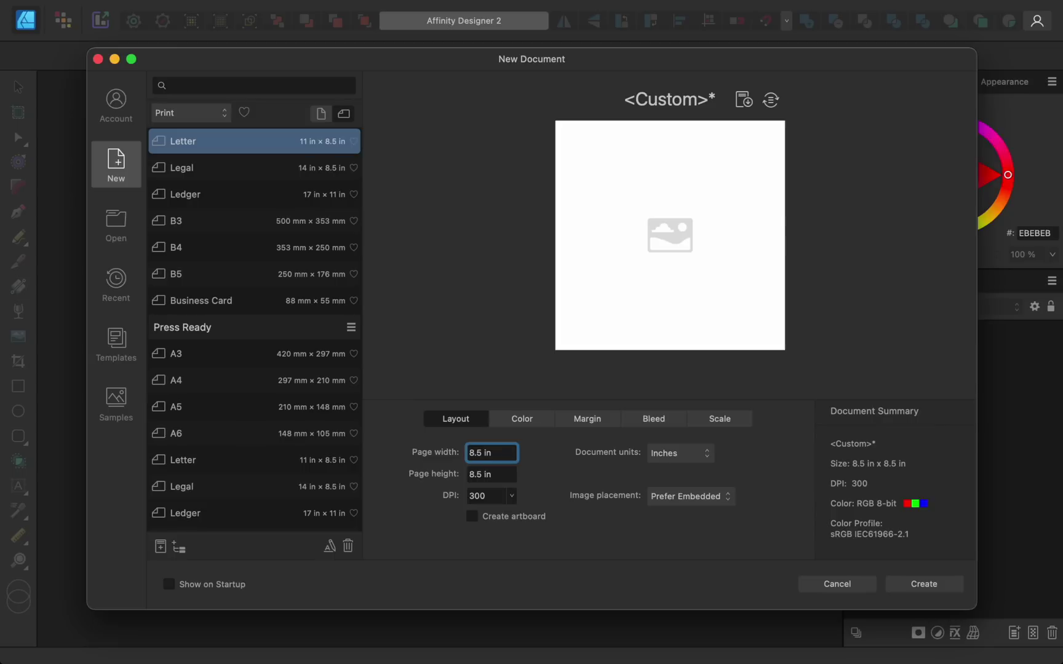
pyautogui.click(582, 419)
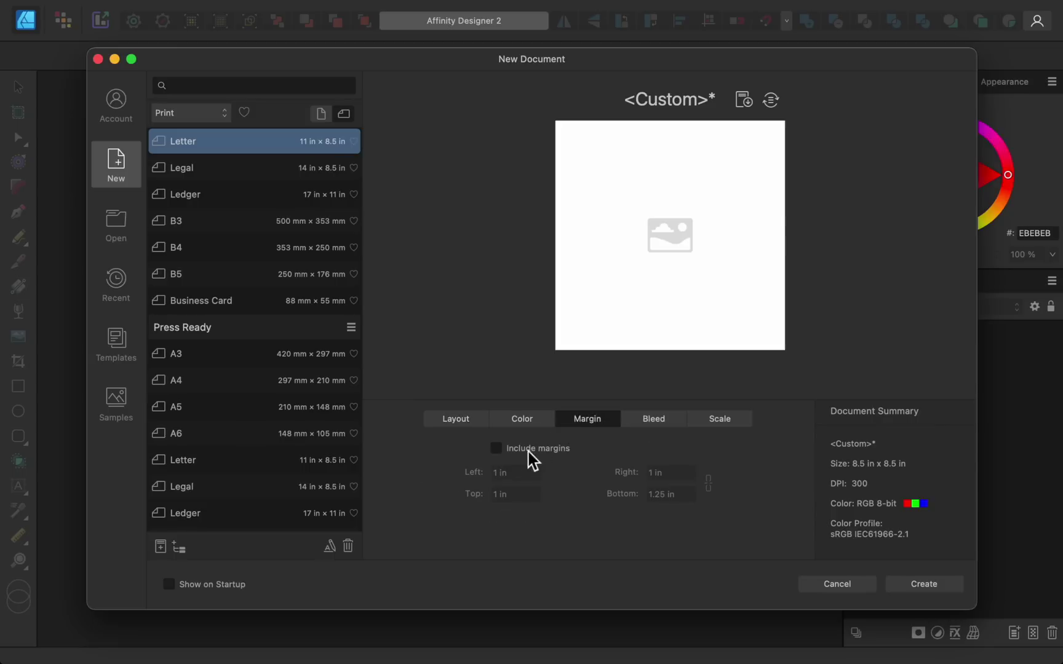
pyautogui.click(496, 449)
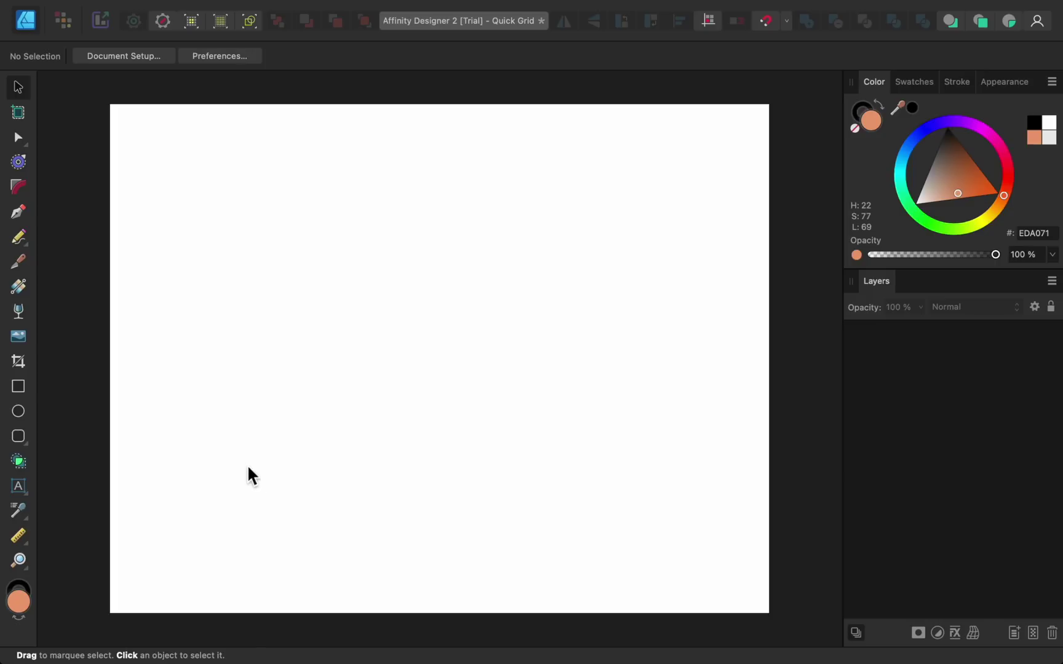
# - Draw a Quick Grid of orange rectangles with 4 columns, 3 rows and gaps between them
pyautogui.click(18, 387)
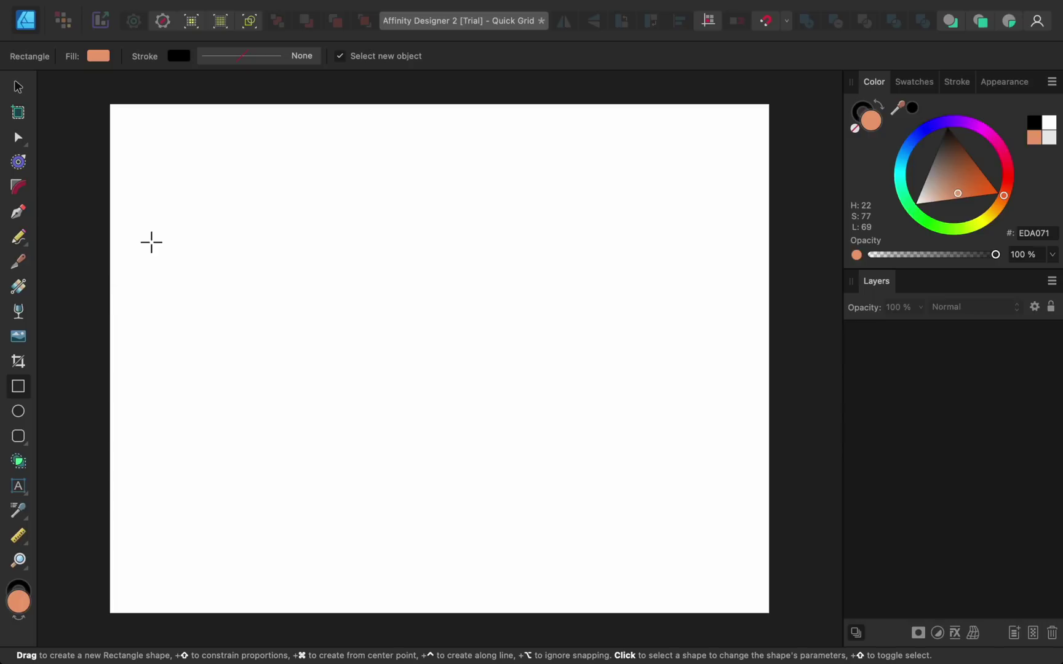
pyautogui.moveTo(157, 197); pyautogui.dragTo(245, 270)
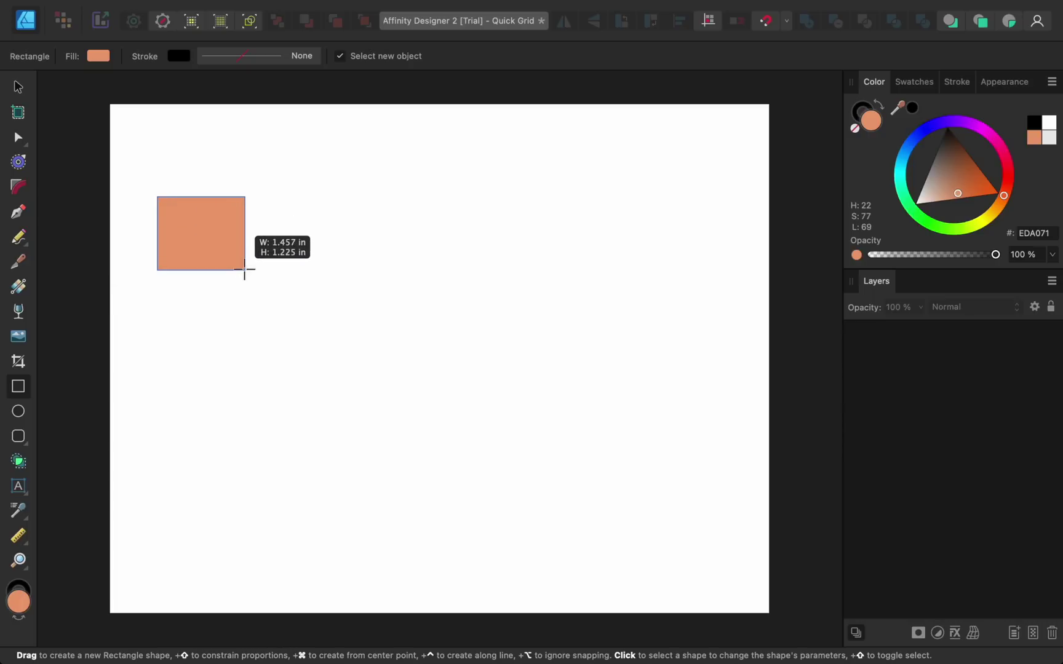
pyautogui.press('Right')
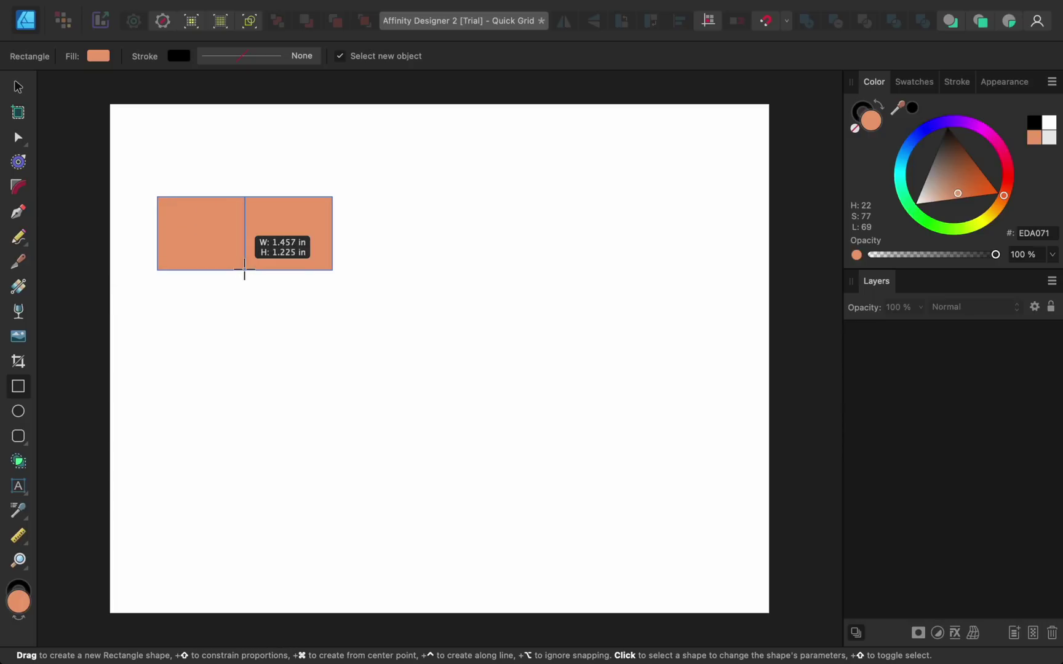
pyautogui.press('Right')
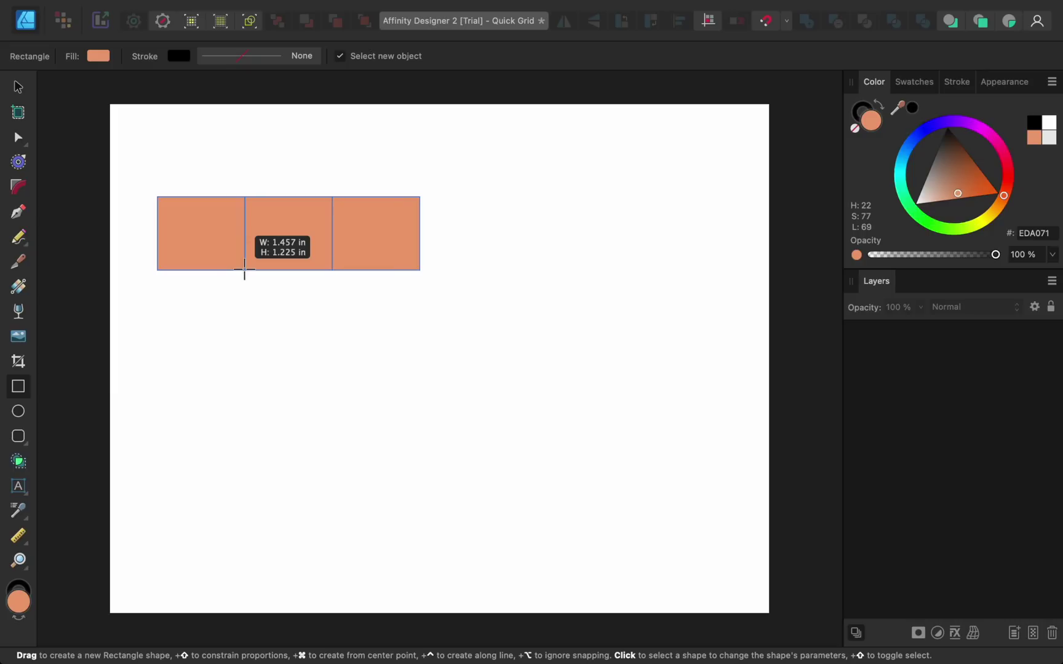
pyautogui.press('Right')
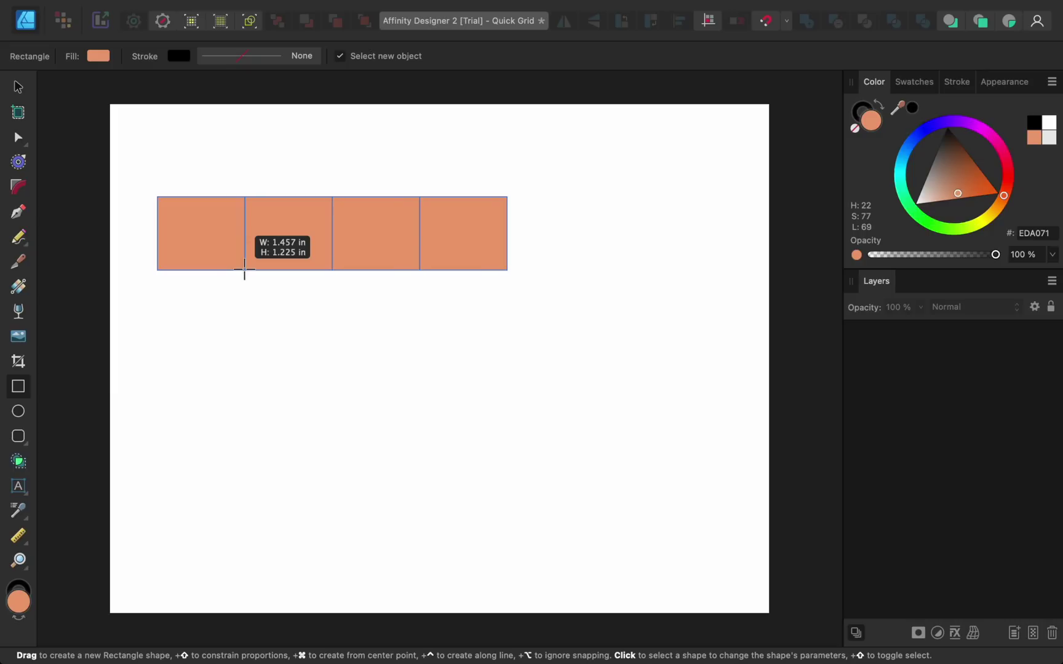
pyautogui.press('Down')
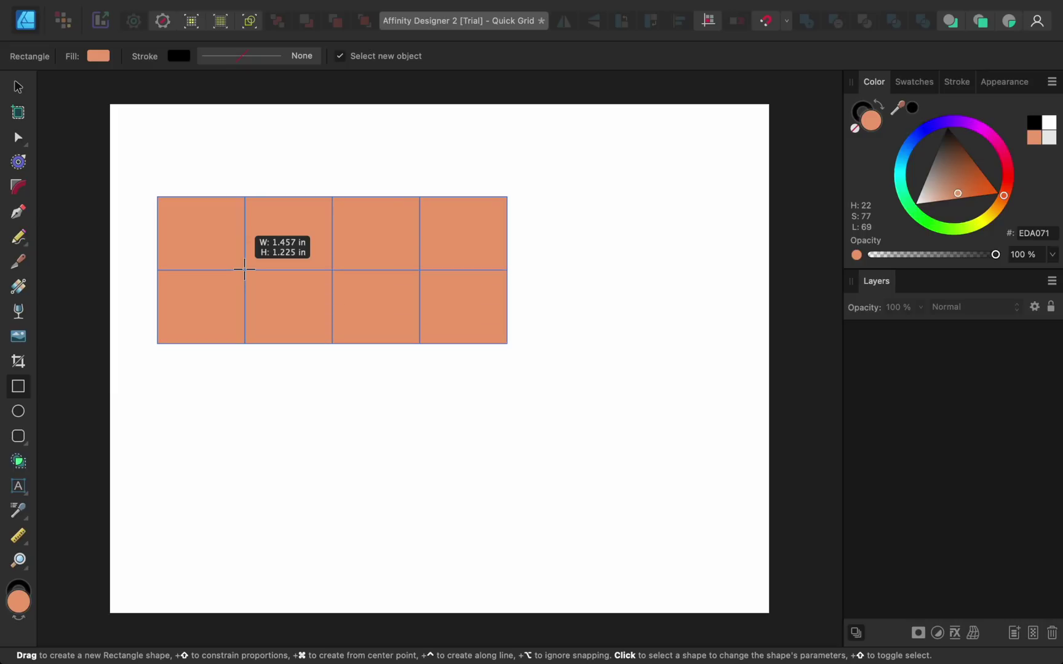
pyautogui.press('Down')
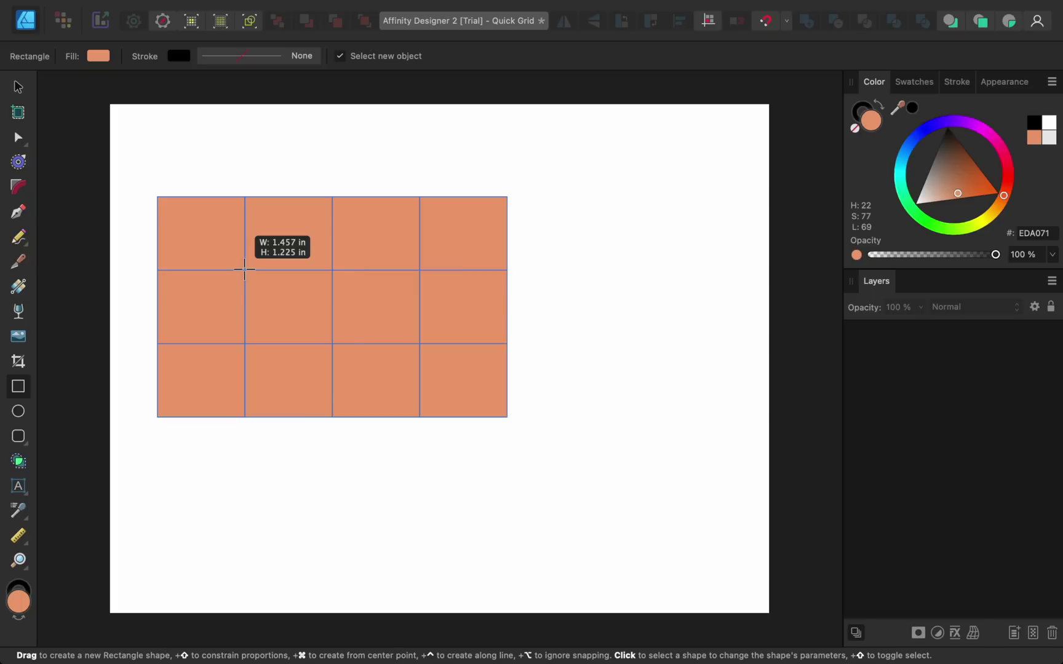
pyautogui.press('super+Right')
pyautogui.press('super+Right')
pyautogui.press('super+Right')
pyautogui.press('super+Right')
pyautogui.press('super+Right')
pyautogui.press('super+Right')
pyautogui.press('super+Right')
pyautogui.press('super+Down')
pyautogui.press('super+Down')
pyautogui.press('super+Down')
pyautogui.press('super+Down')
pyautogui.press('super+Down')
pyautogui.press('super+Down')
pyautogui.press('super+Down')
pyautogui.press('super+Down')
pyautogui.press('super+Down')
pyautogui.moveTo(245, 269); pyautogui.dragTo(244, 271)
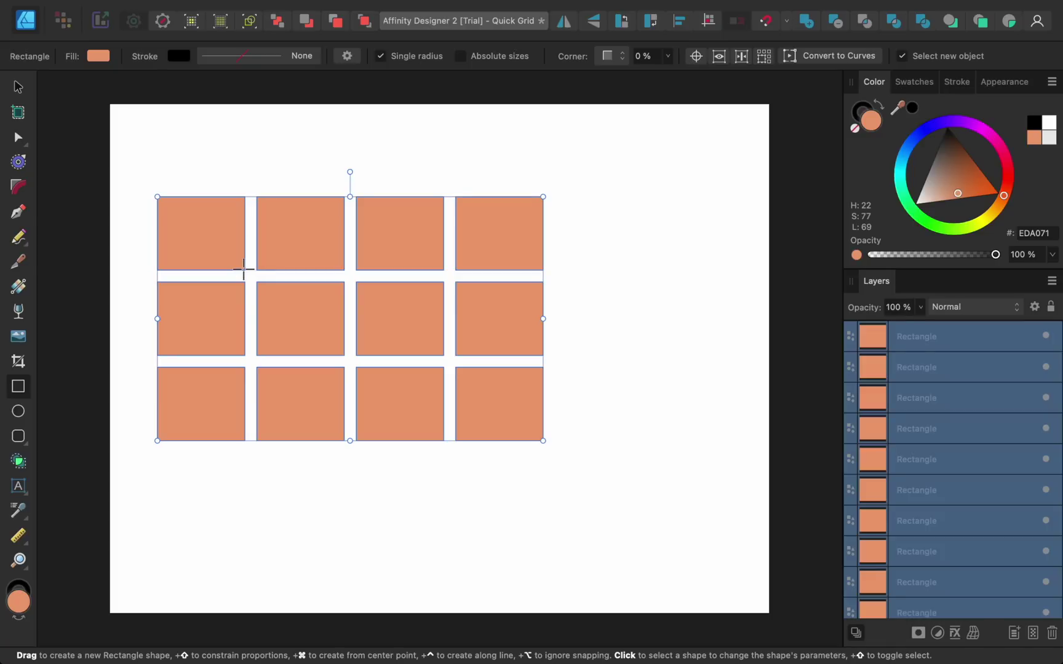
pyautogui.press('super+d')
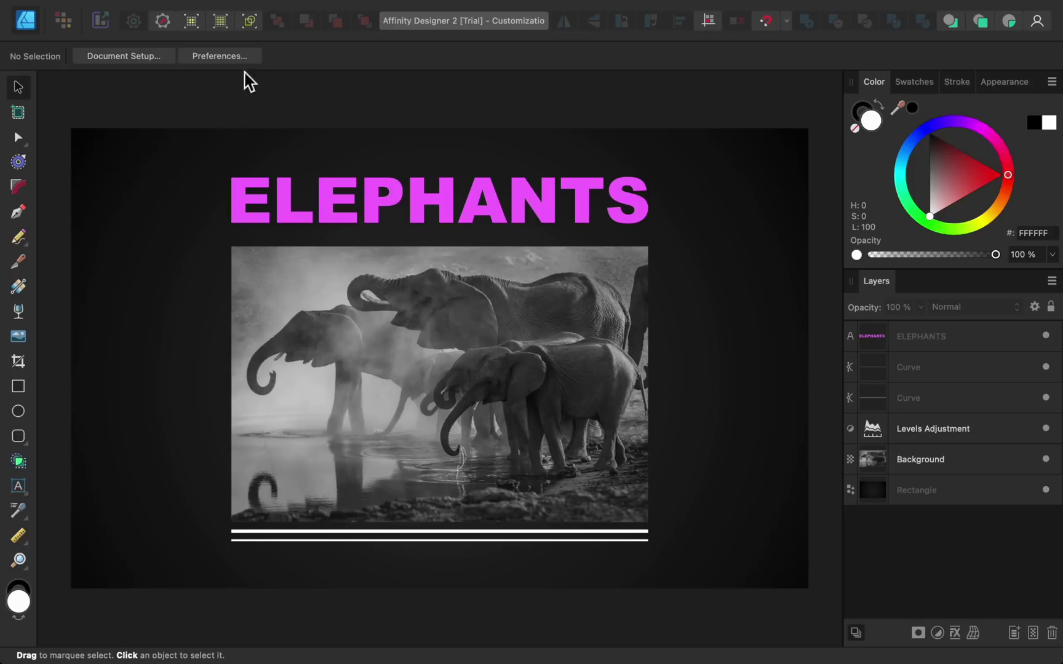
pyautogui.moveTo(372, 5)
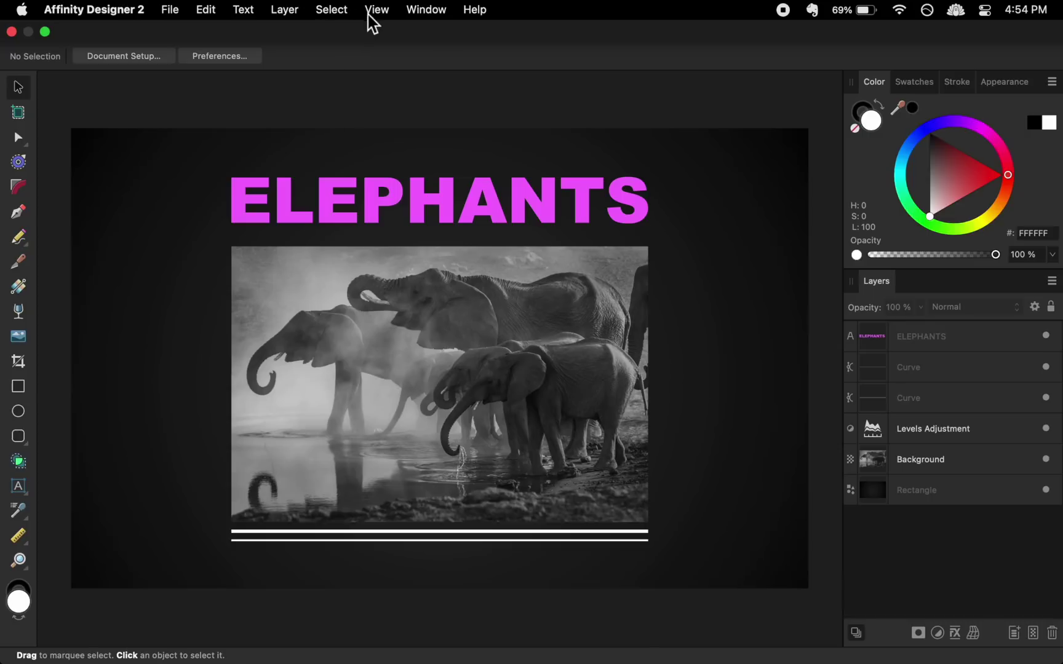
pyautogui.click(375, 11)
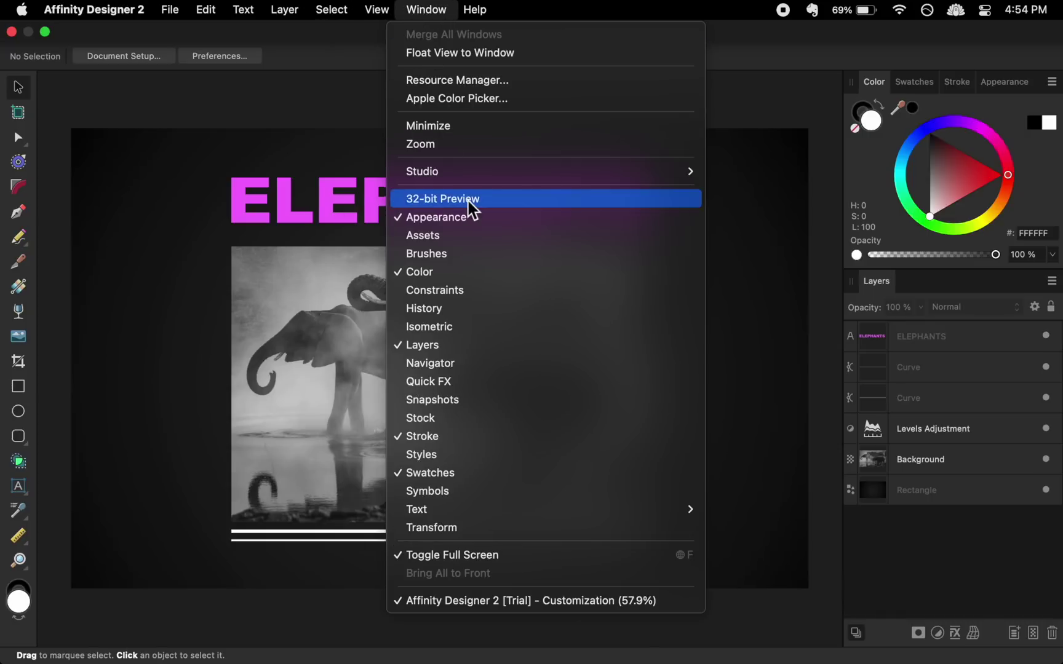
pyautogui.click(482, 254)
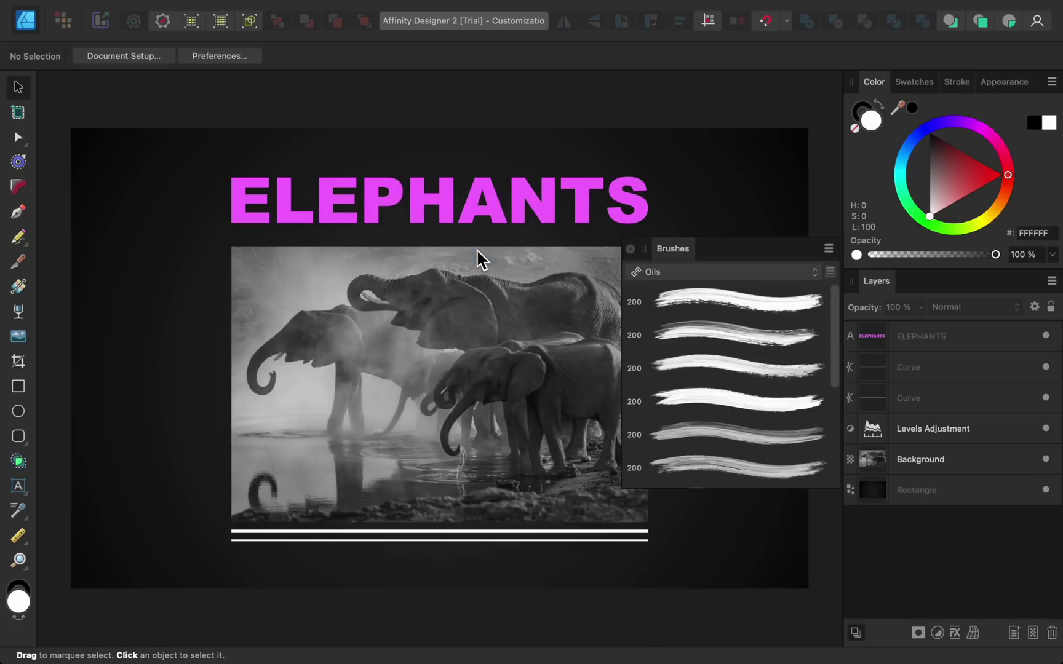
pyautogui.click(628, 248)
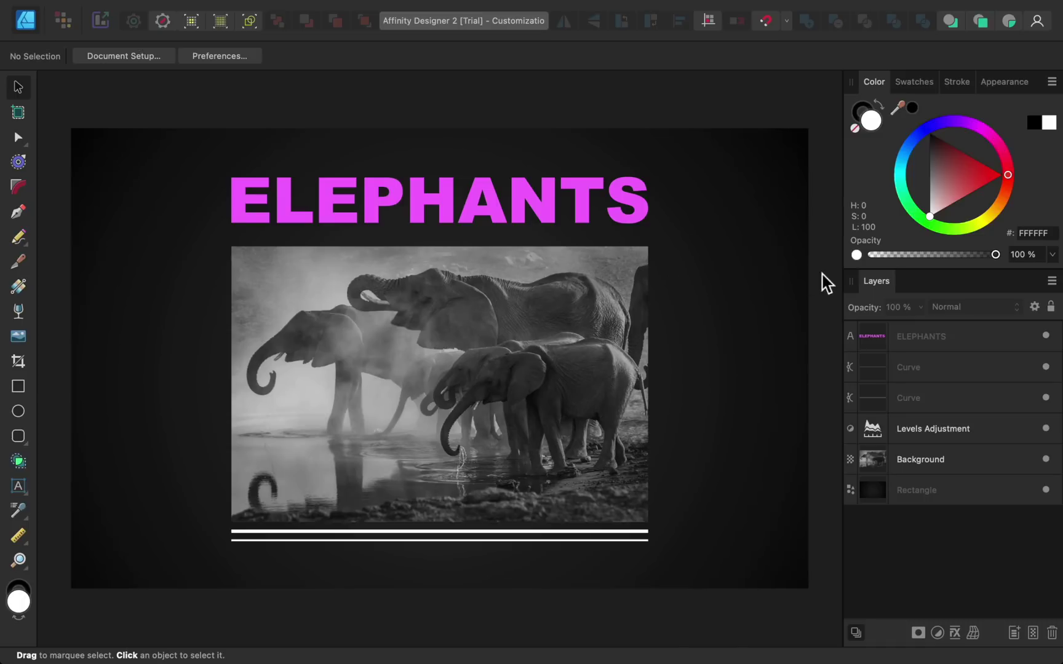
# - Set the Layers panel's Thumbnail Background to Checkerboard Background, then reopen the panel menu
pyautogui.click(1052, 280)
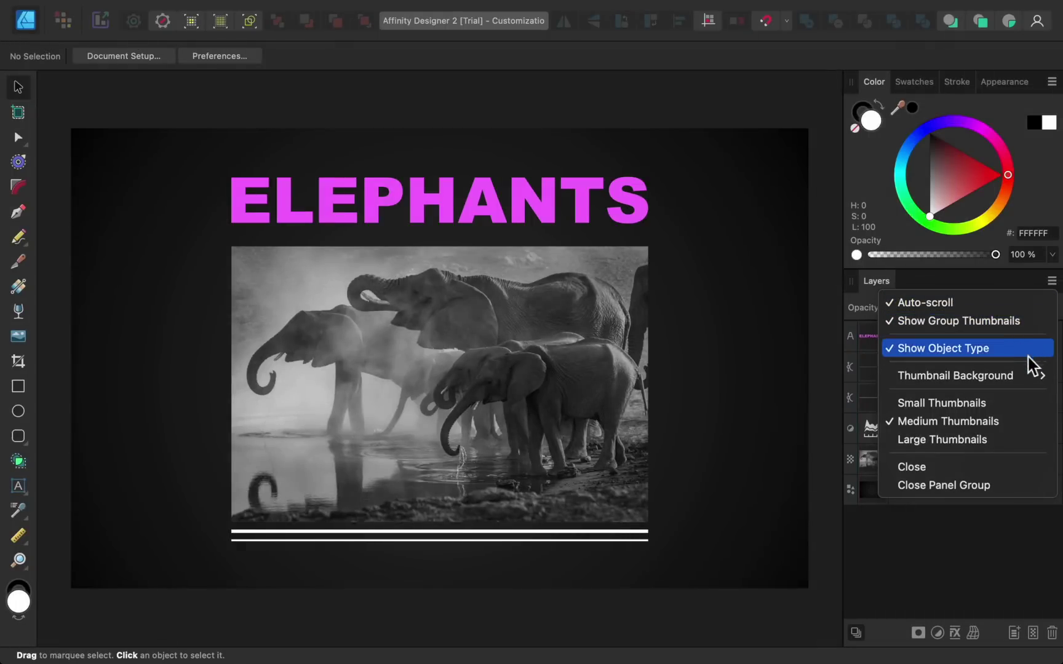
pyautogui.moveTo(955, 376)
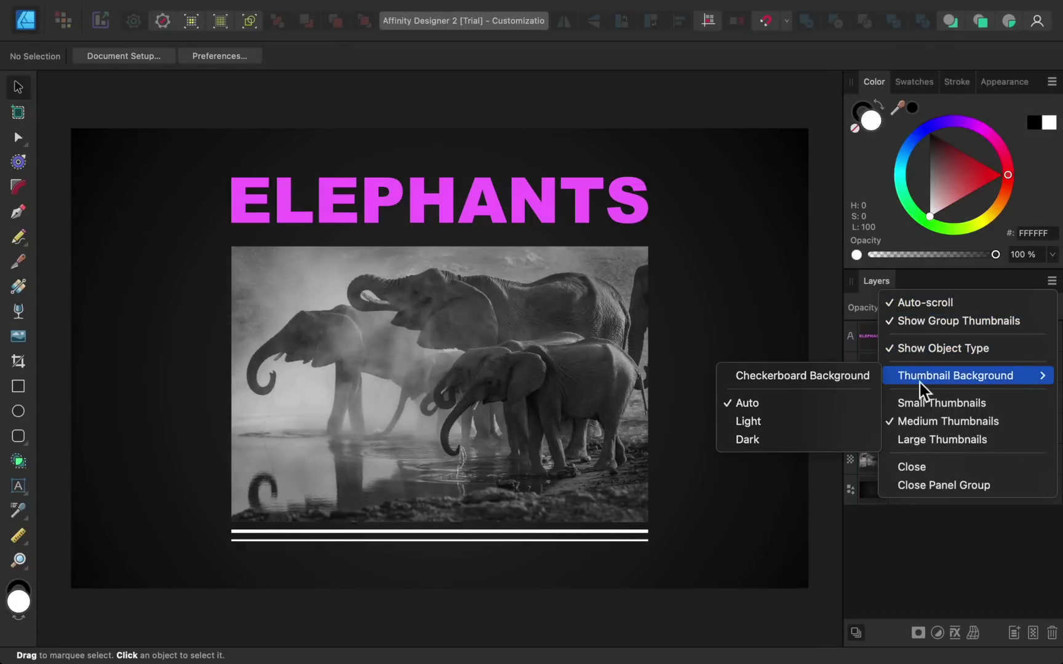
pyautogui.click(876, 377)
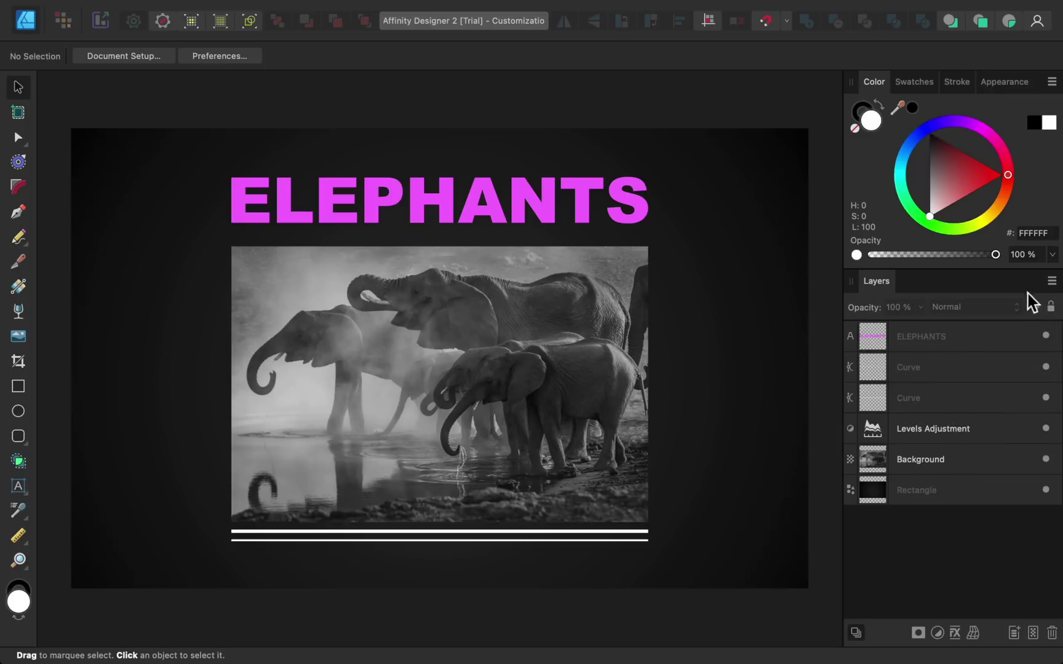
pyautogui.click(1052, 281)
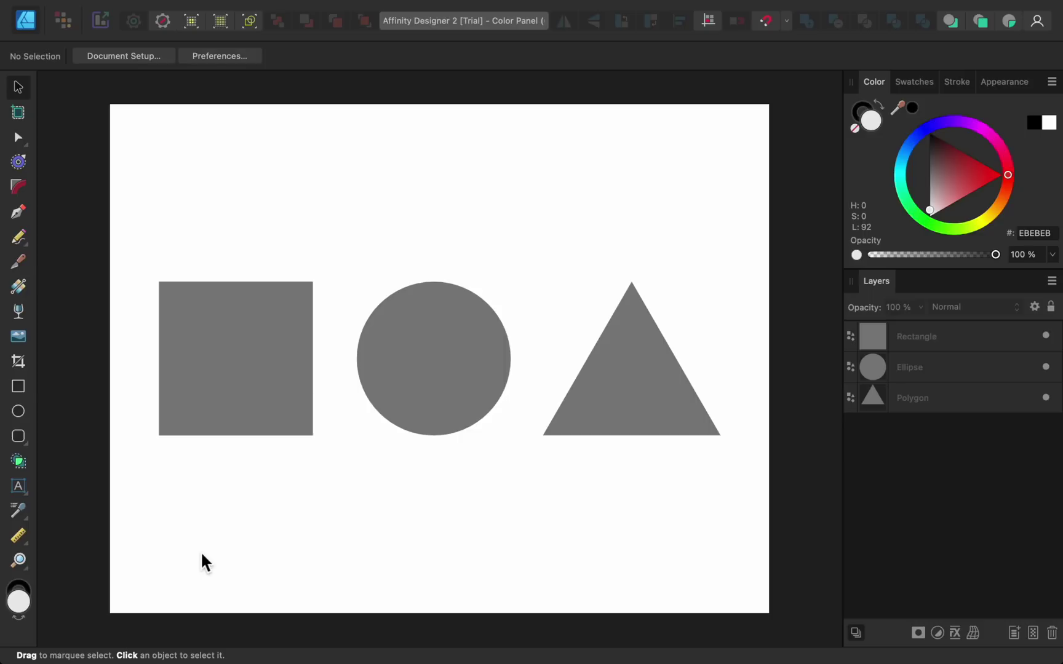
# - Give the grey square, circle and triangle the same pink fill, then deselect them
pyautogui.click(247, 378)
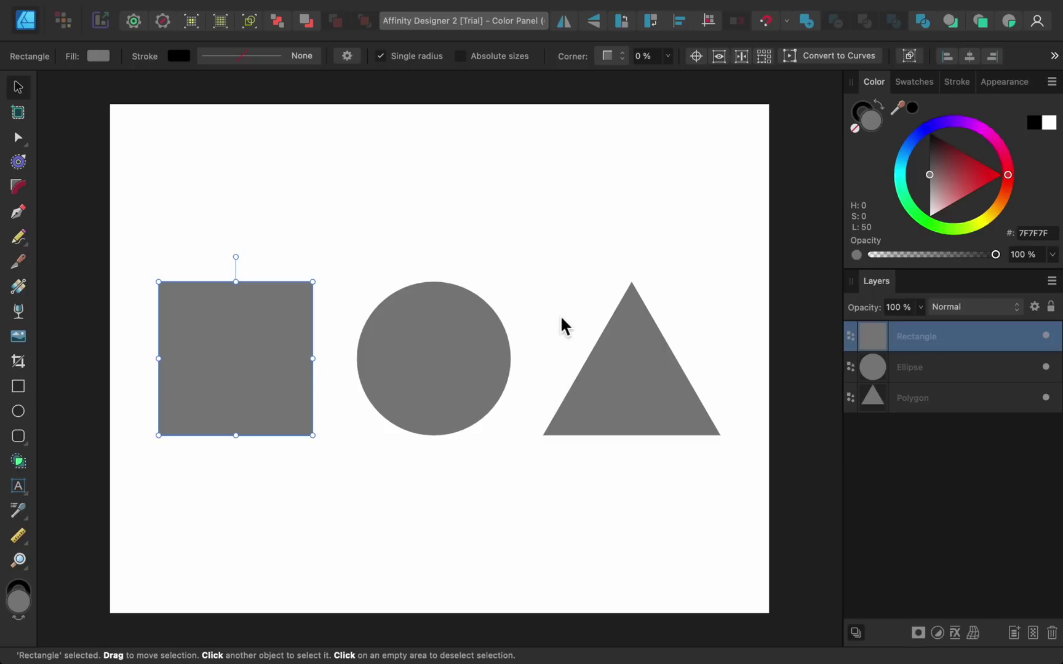
pyautogui.click(959, 186)
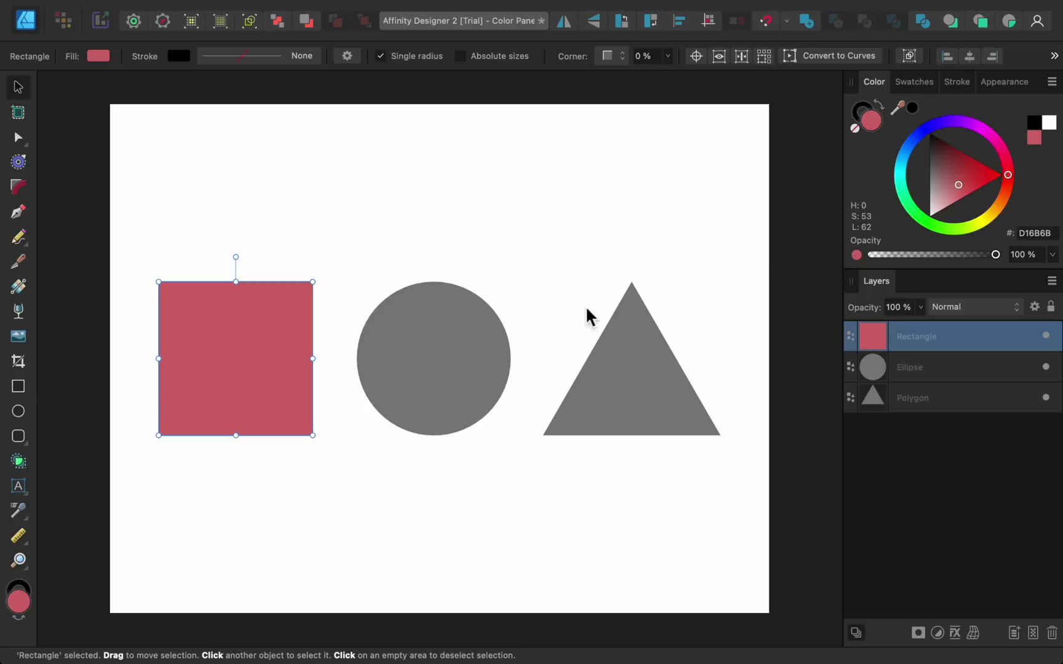
pyautogui.click(463, 355)
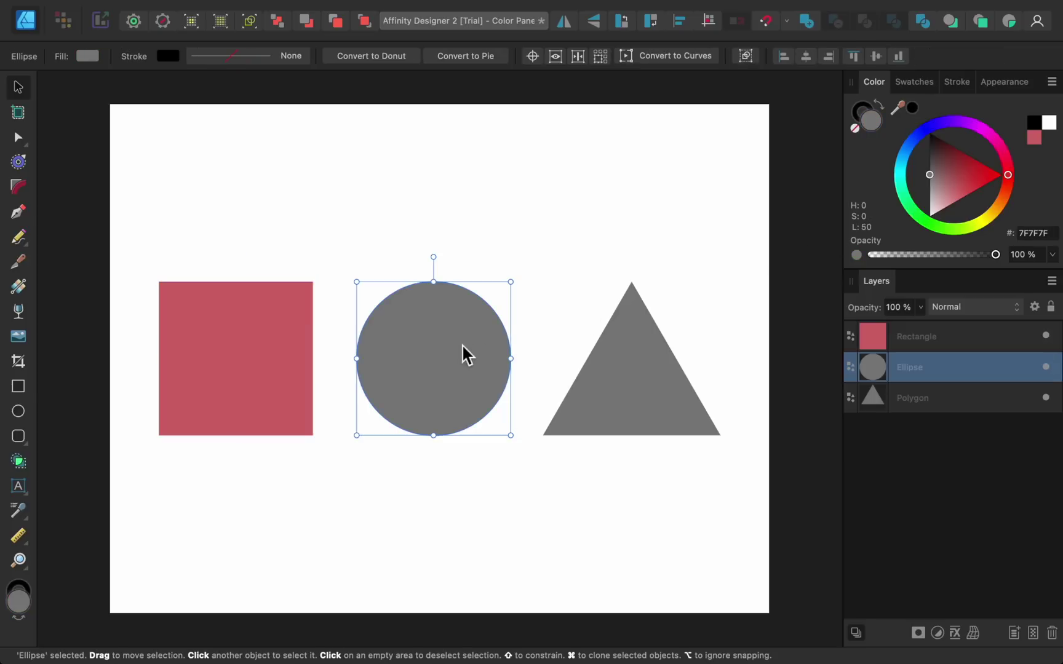
pyautogui.click(1034, 139)
pyautogui.click(653, 378)
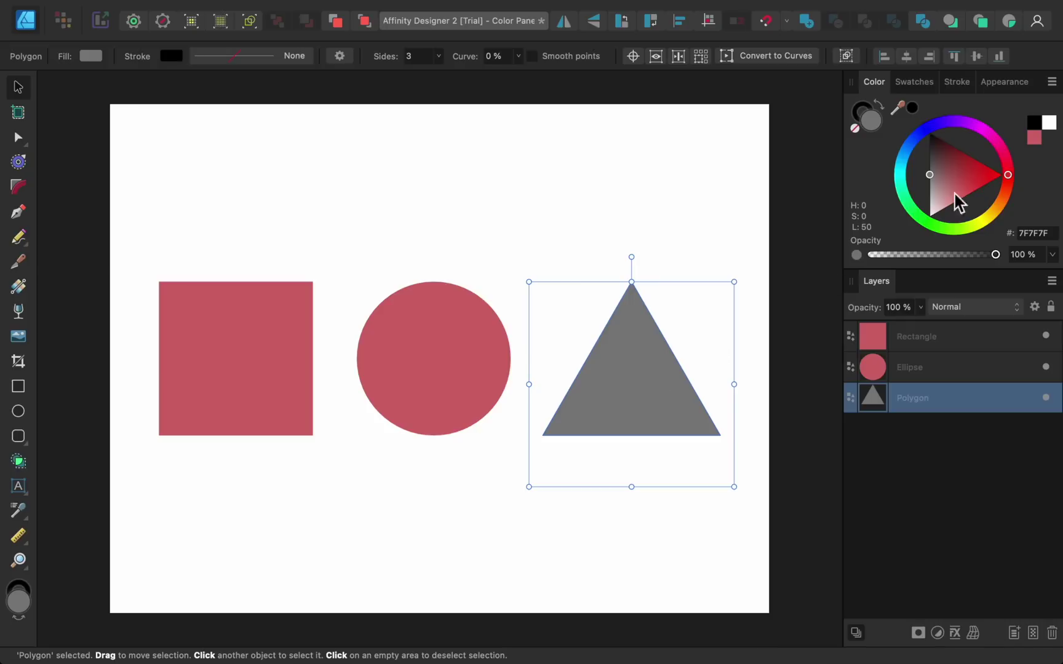
pyautogui.click(1039, 139)
pyautogui.press('Escape')
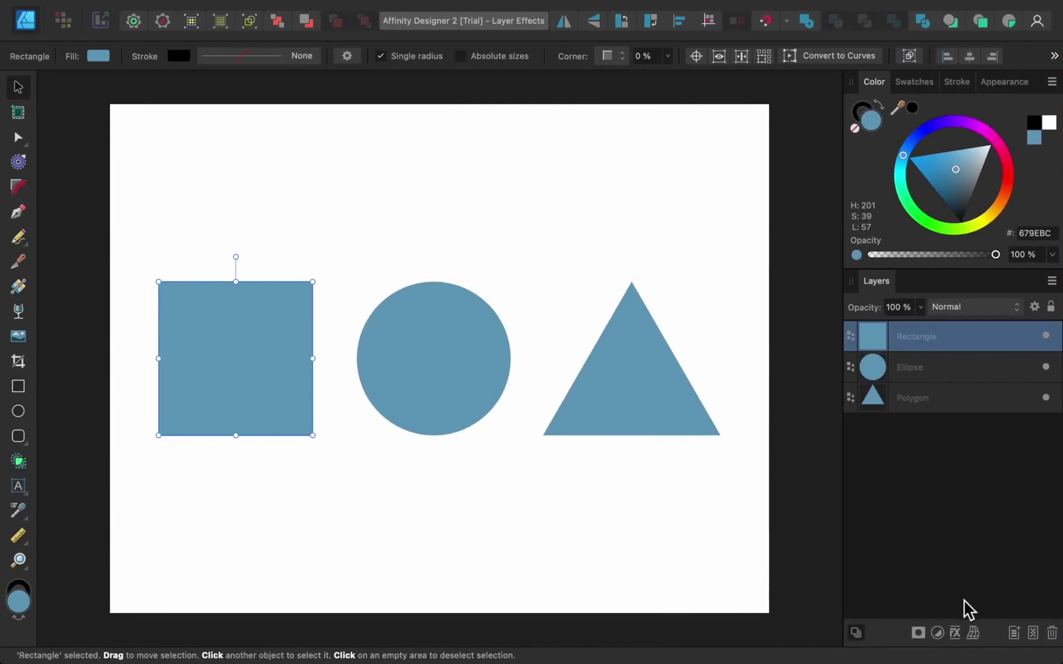
# - Add a black Outline layer effect of about 29.9 px to the blue square
pyautogui.click(955, 634)
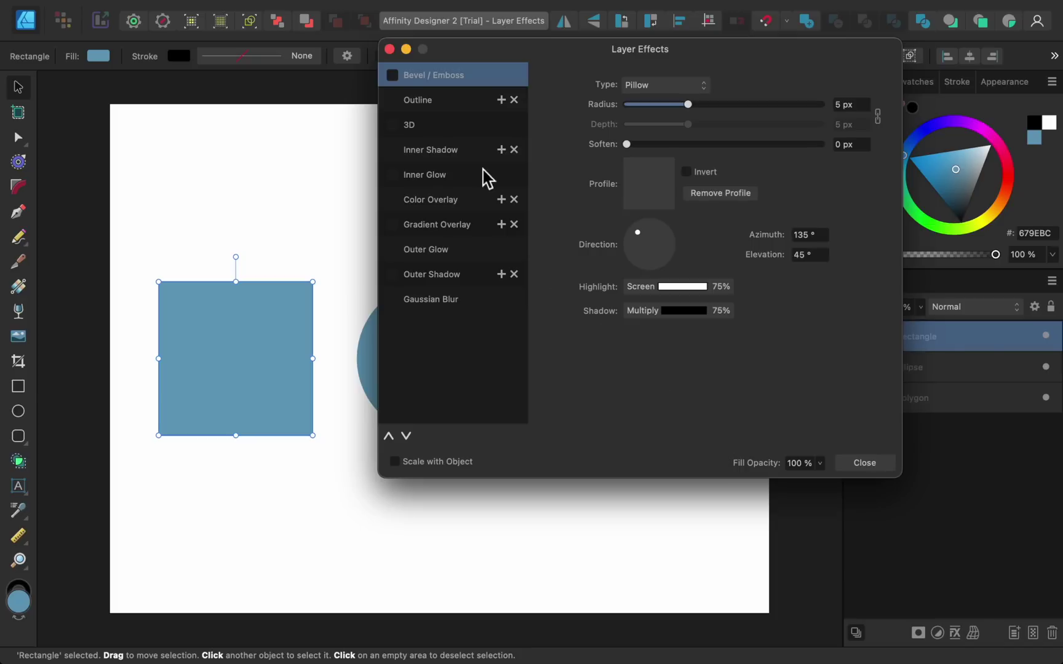
pyautogui.click(445, 104)
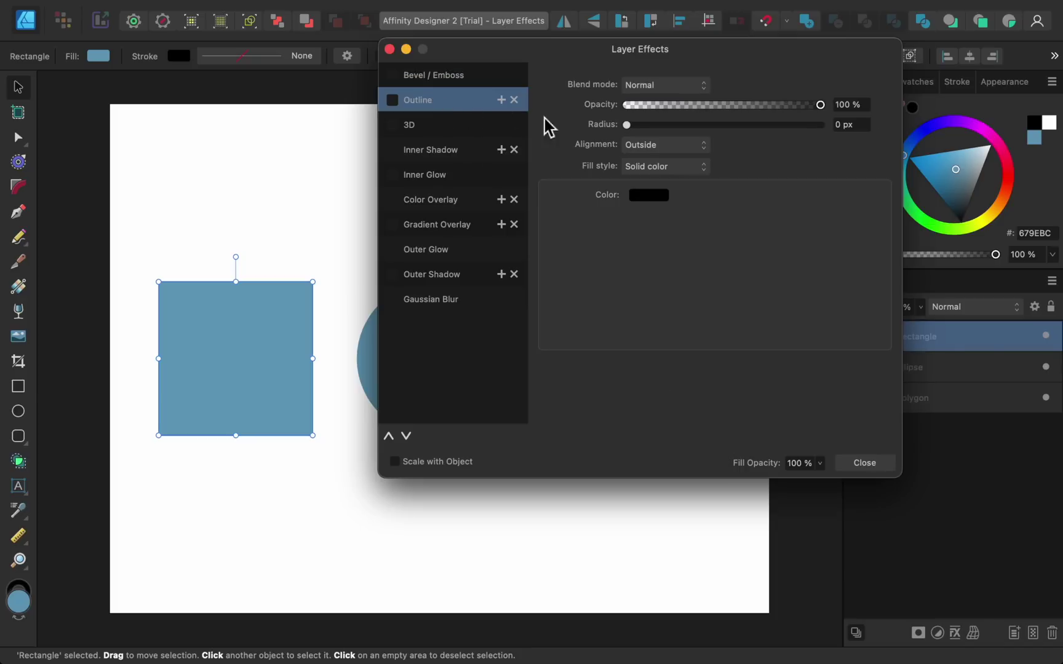
pyautogui.moveTo(627, 125); pyautogui.dragTo(754, 125)
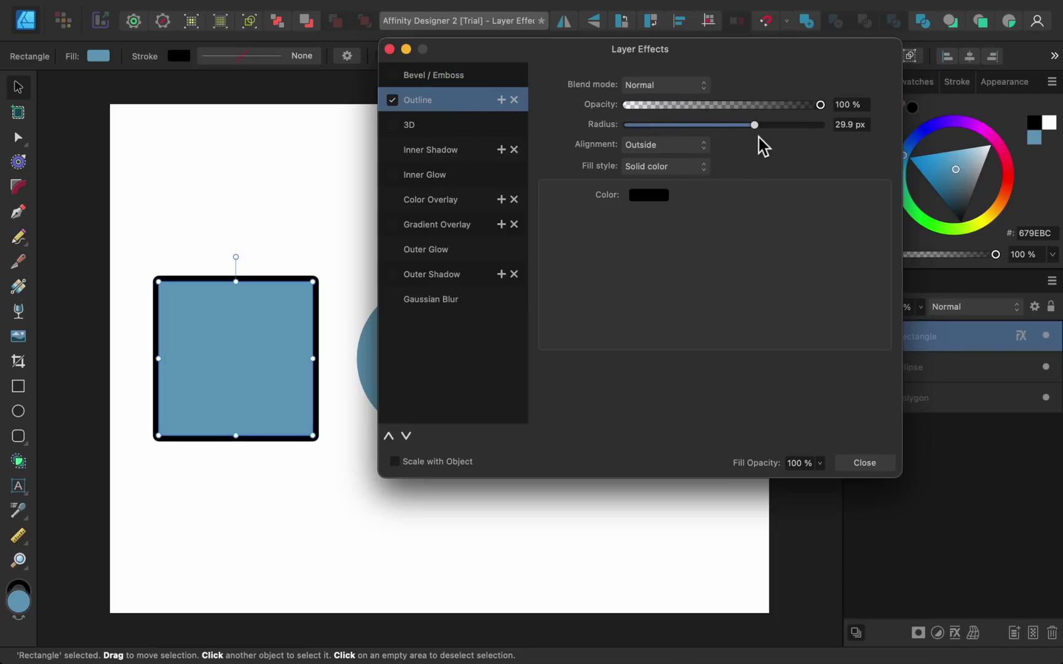
# - Add a second, orange Outline effect about 75 px wide around the square
pyautogui.click(500, 100)
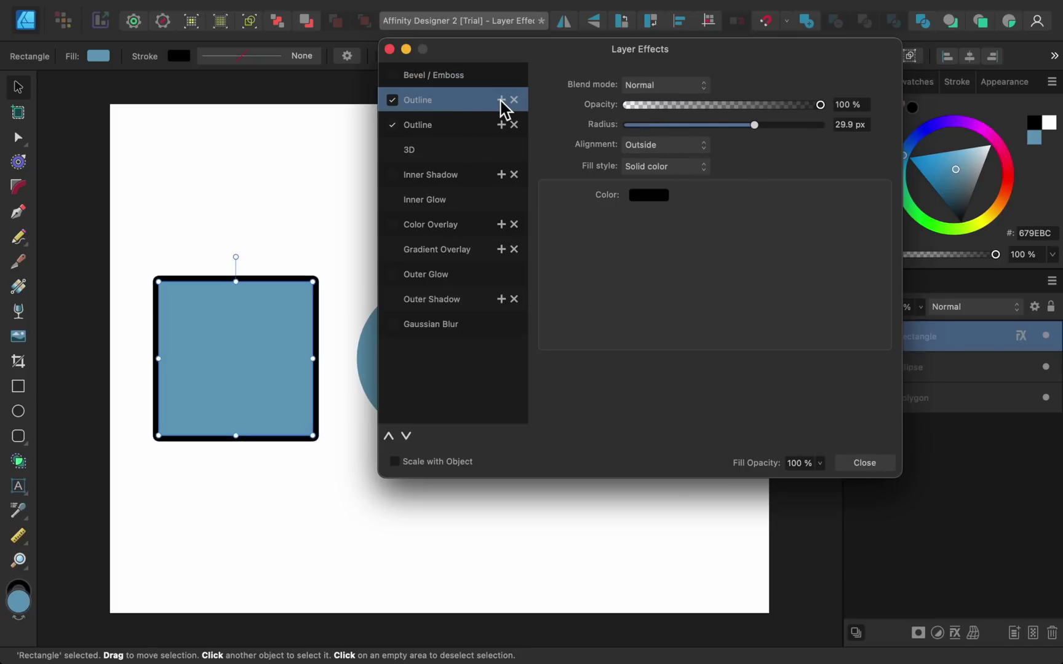
pyautogui.click(485, 127)
pyautogui.click(646, 195)
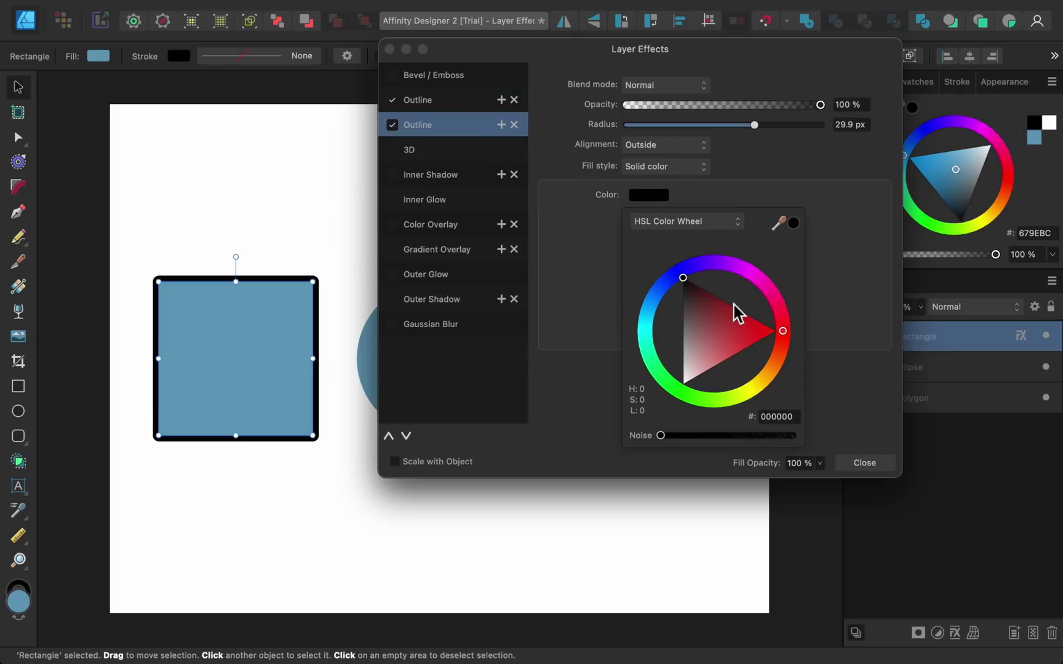
pyautogui.click(765, 366)
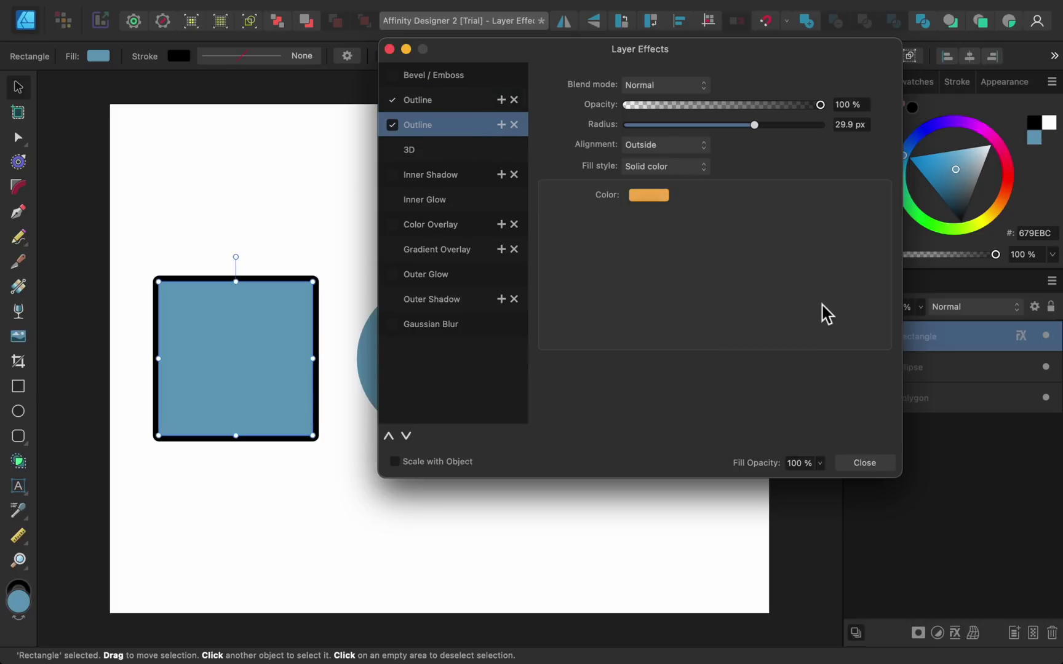
pyautogui.moveTo(756, 126); pyautogui.dragTo(811, 127)
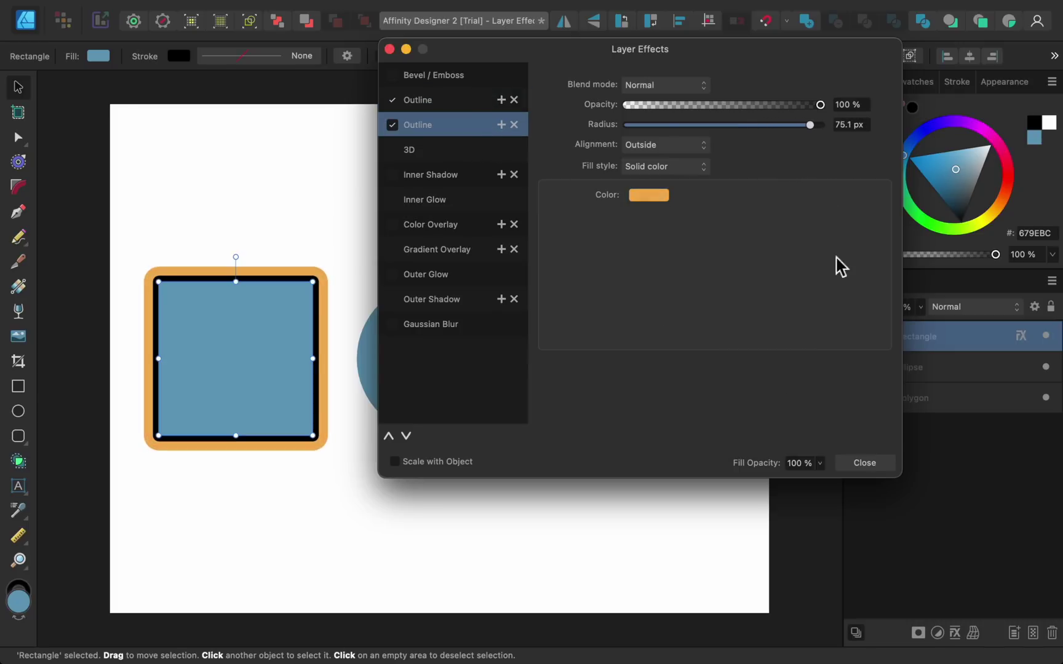
pyautogui.click(860, 463)
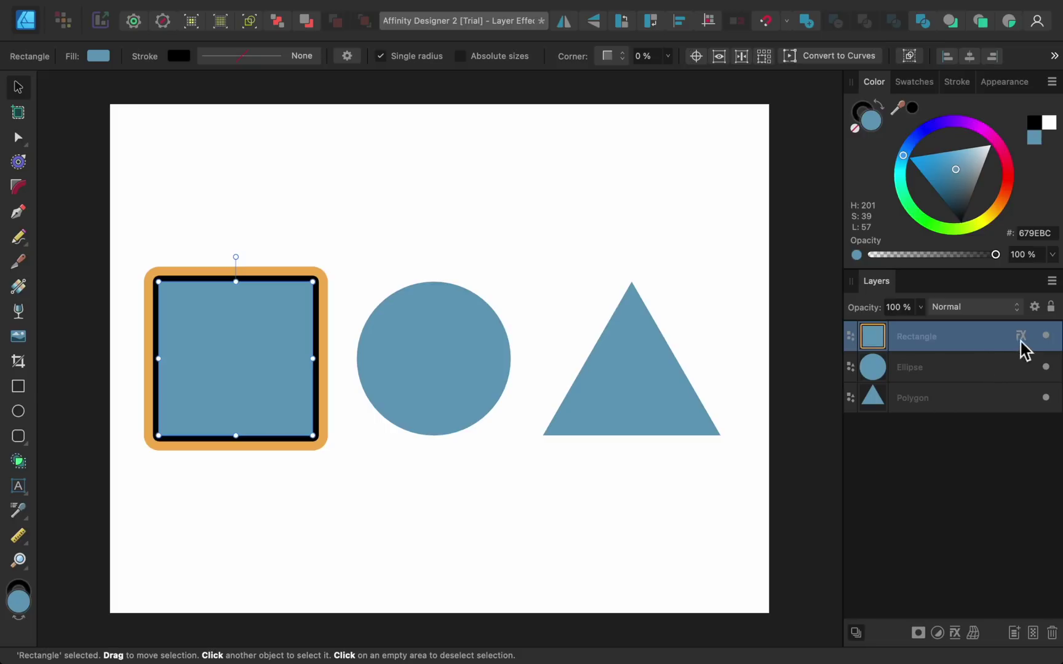
# - Drag the Rectangle layer's effects onto the Ellipse and Polygon layers
pyautogui.moveTo(1021, 342); pyautogui.dragTo(1023, 375)
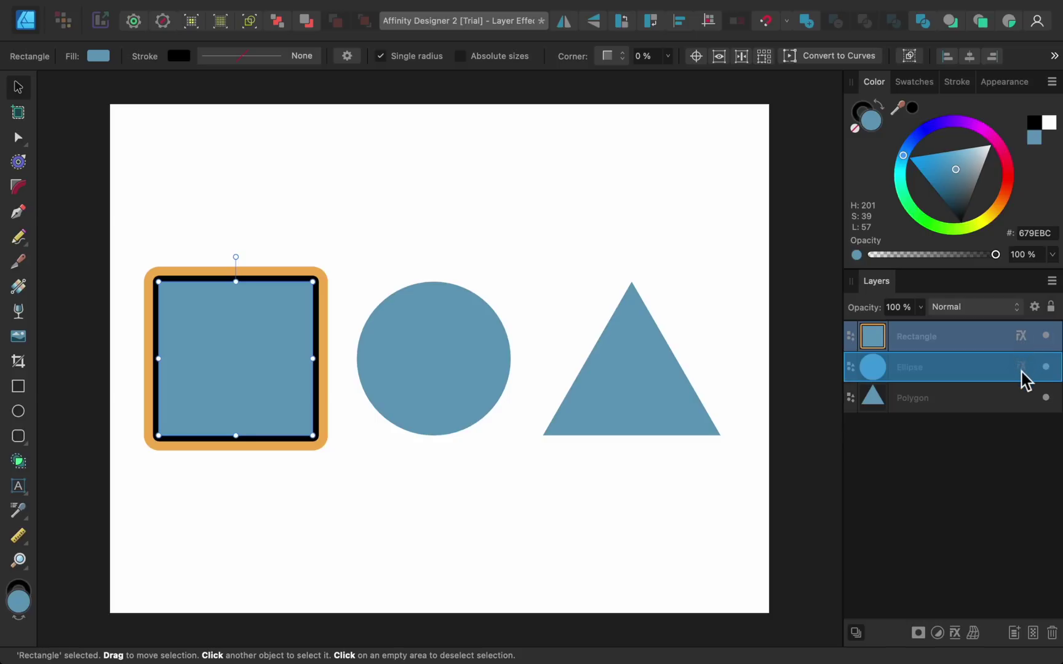
pyautogui.moveTo(1023, 373); pyautogui.dragTo(1024, 409)
pyautogui.click(1028, 432)
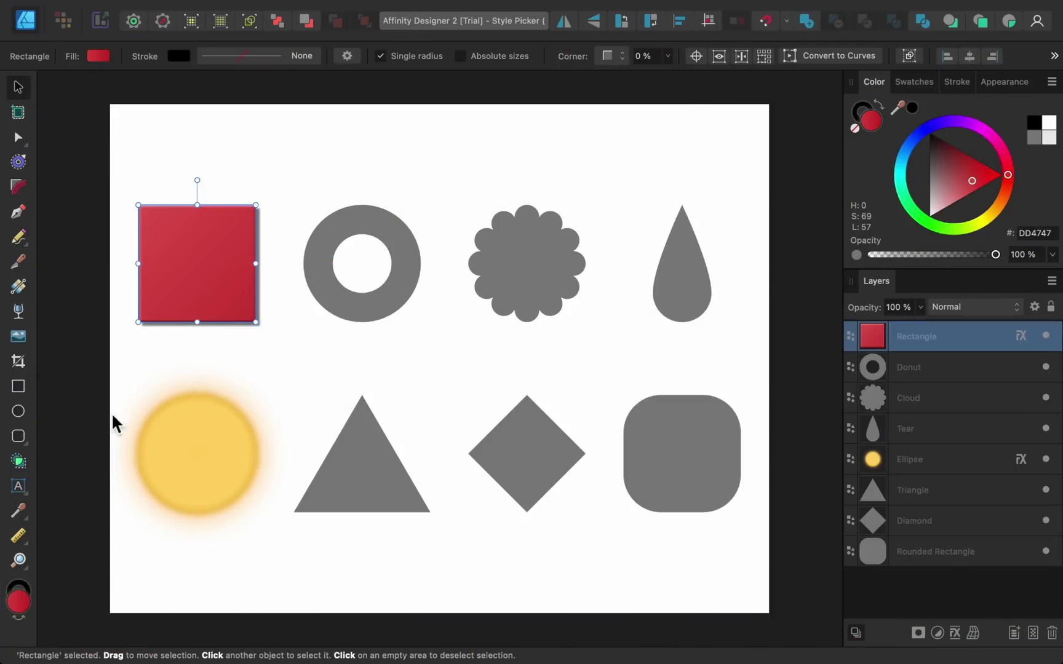
# - With the Style Picker, copy the red square's style onto the donut, cloud and teardrop
pyautogui.click(30, 522)
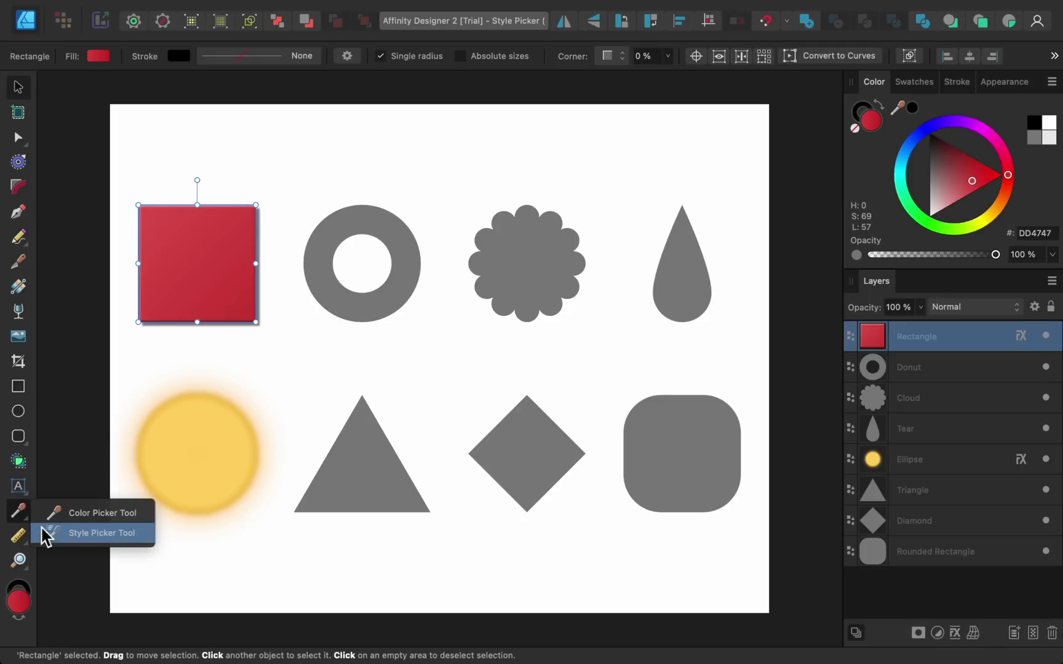
pyautogui.click(68, 540)
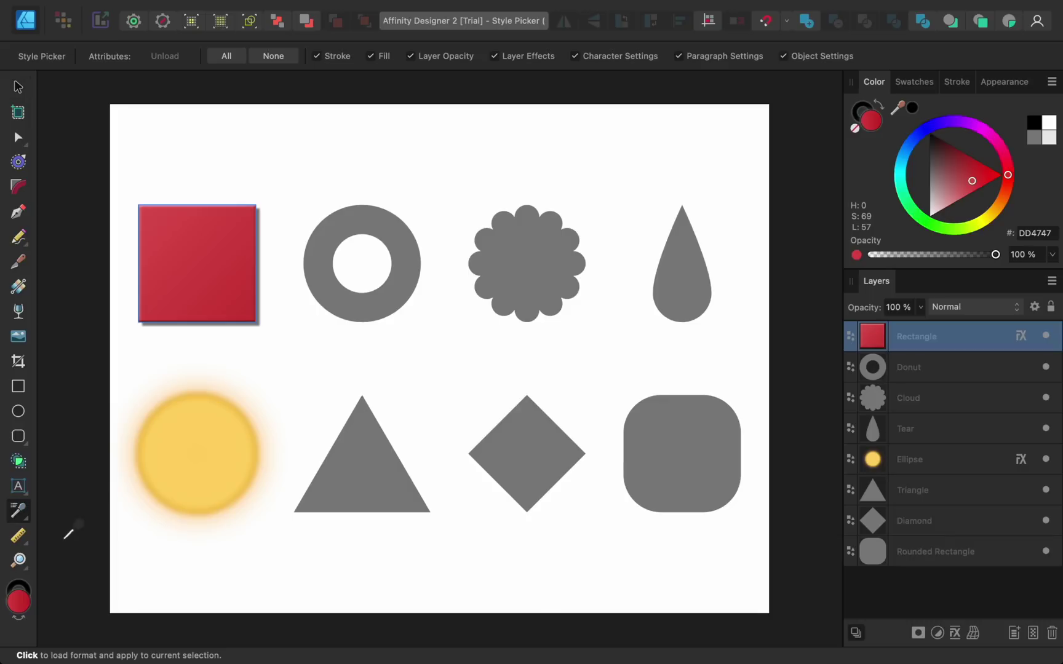
pyautogui.hotkey('ctrl', 'd')
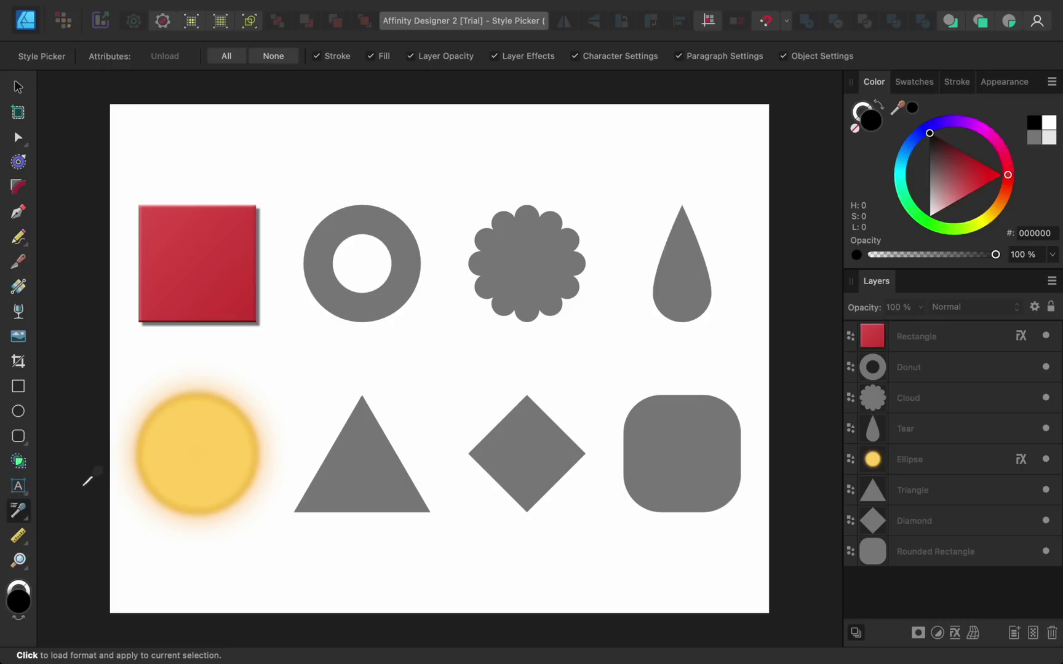
pyautogui.click(191, 263)
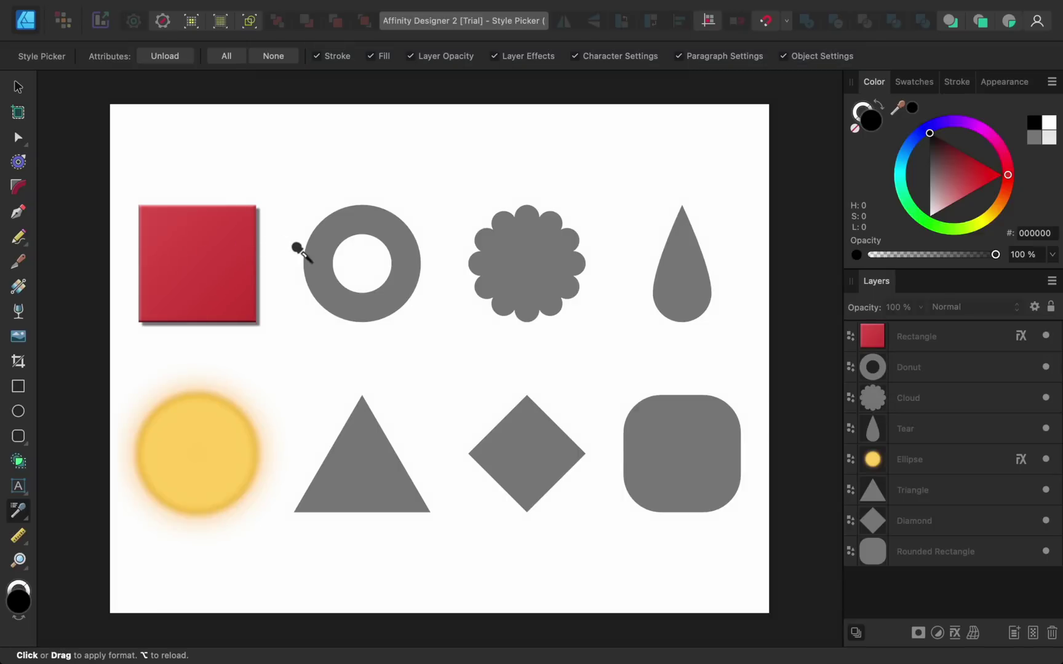
pyautogui.click(307, 256)
pyautogui.click(477, 244)
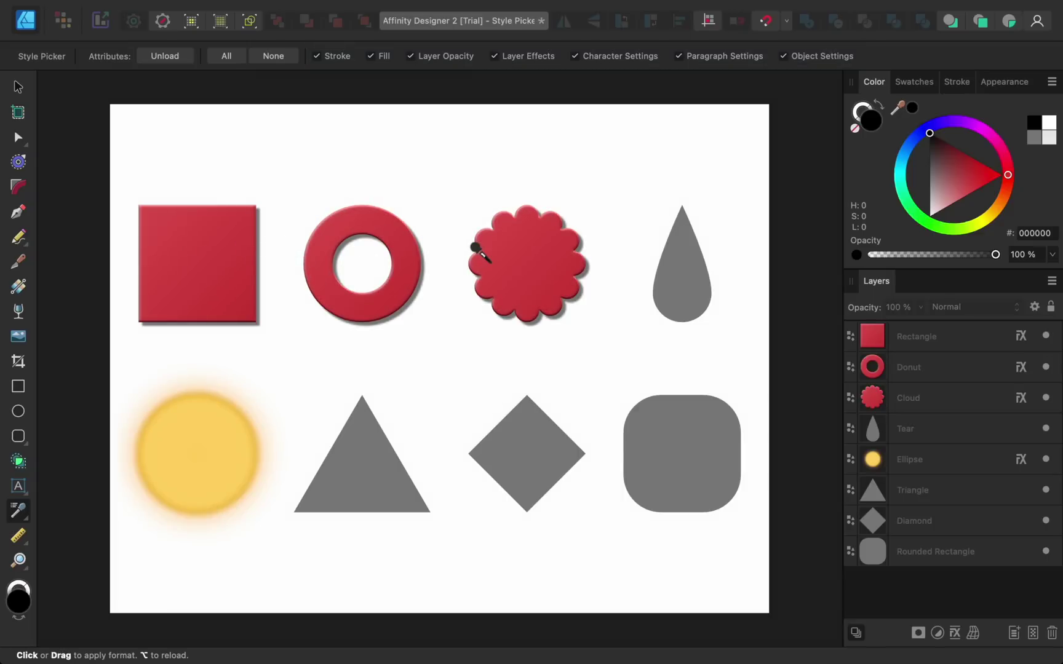
pyautogui.click(661, 262)
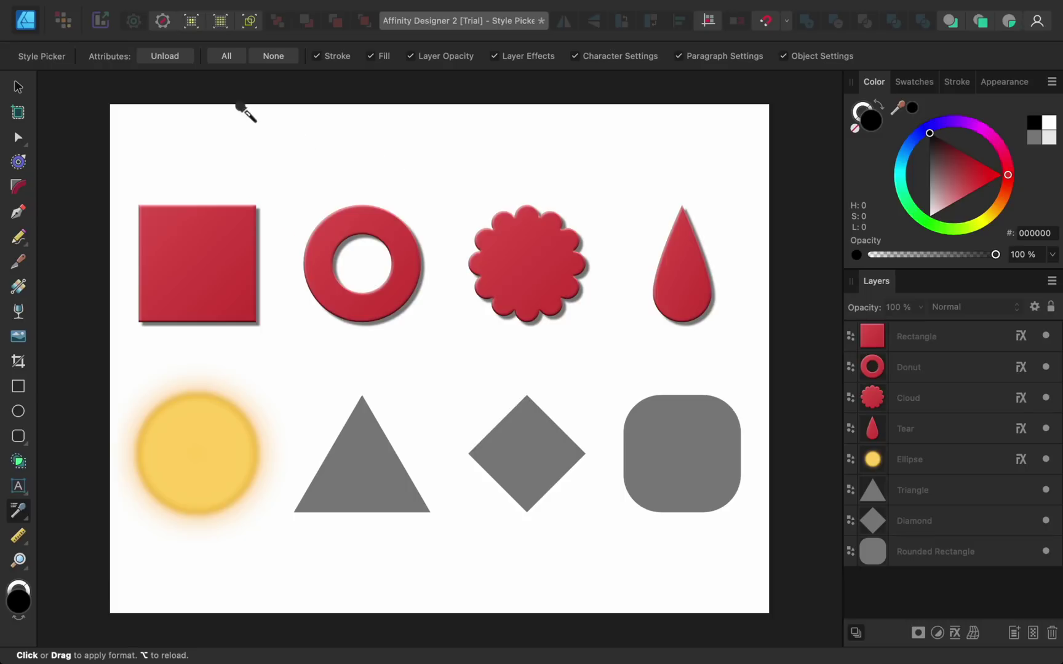
# - Copy the glowing yellow circle's style onto the triangle, diamond and rounded rectangle
pyautogui.click(187, 60)
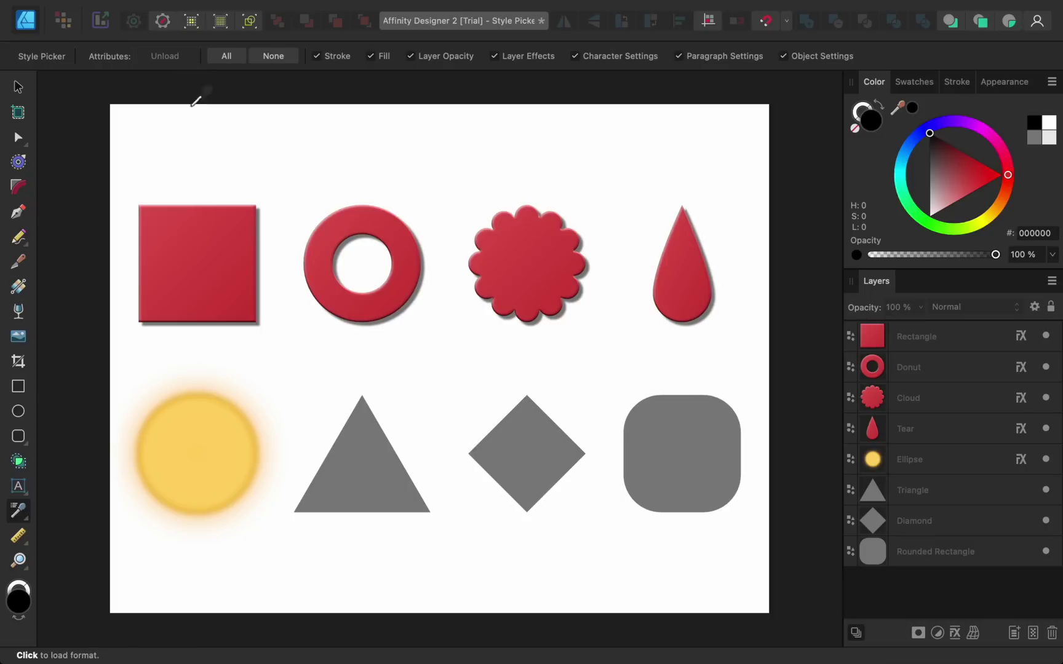
pyautogui.click(215, 465)
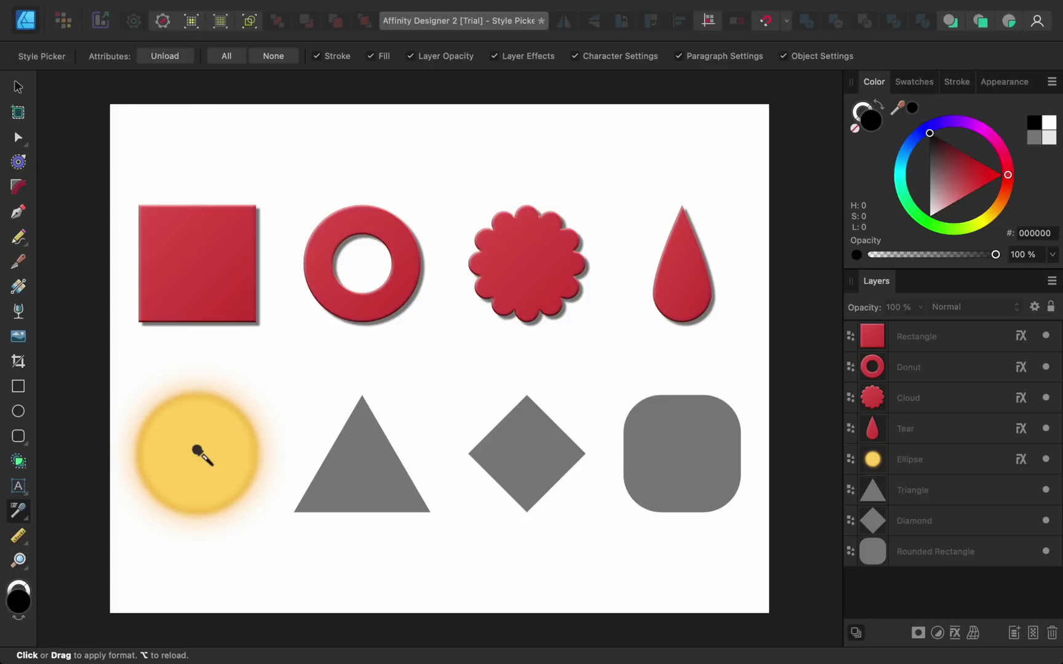
pyautogui.click(332, 465)
pyautogui.click(526, 443)
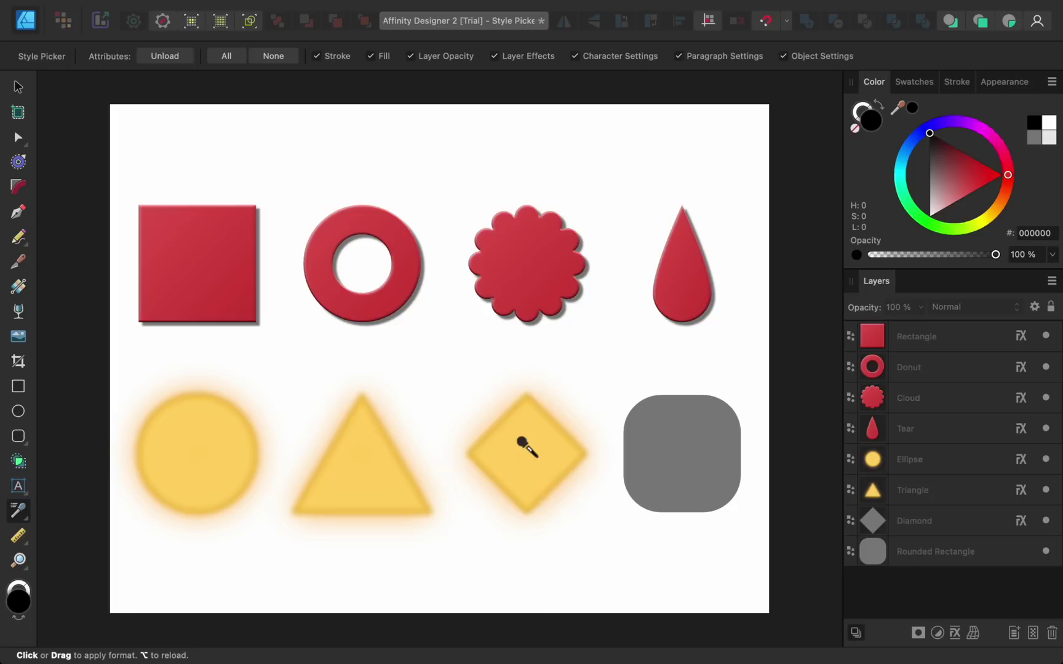
pyautogui.click(673, 448)
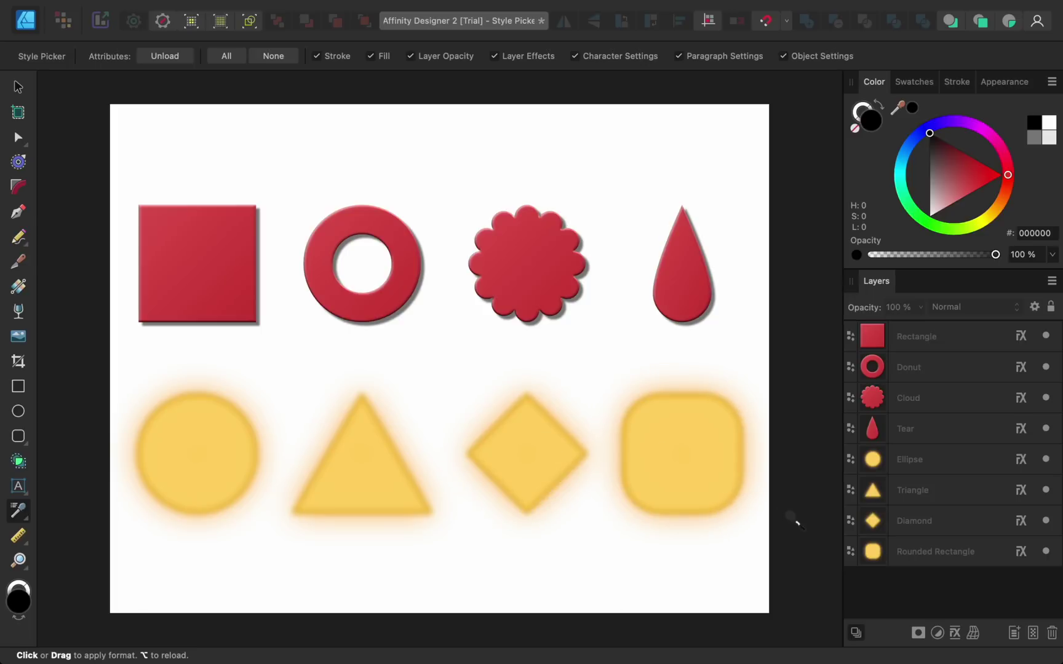